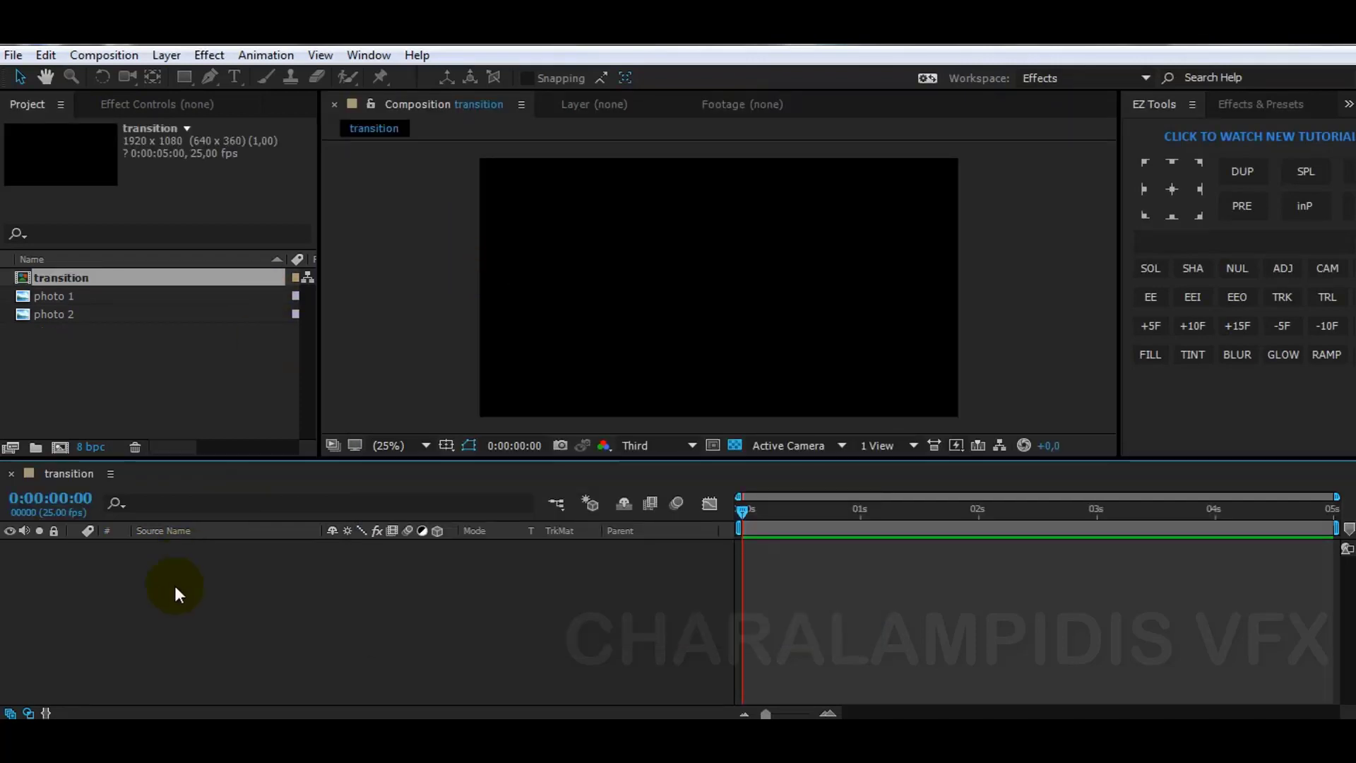
- Create a white rectangle shape layer that fills the whole composition
left_click(181, 82)
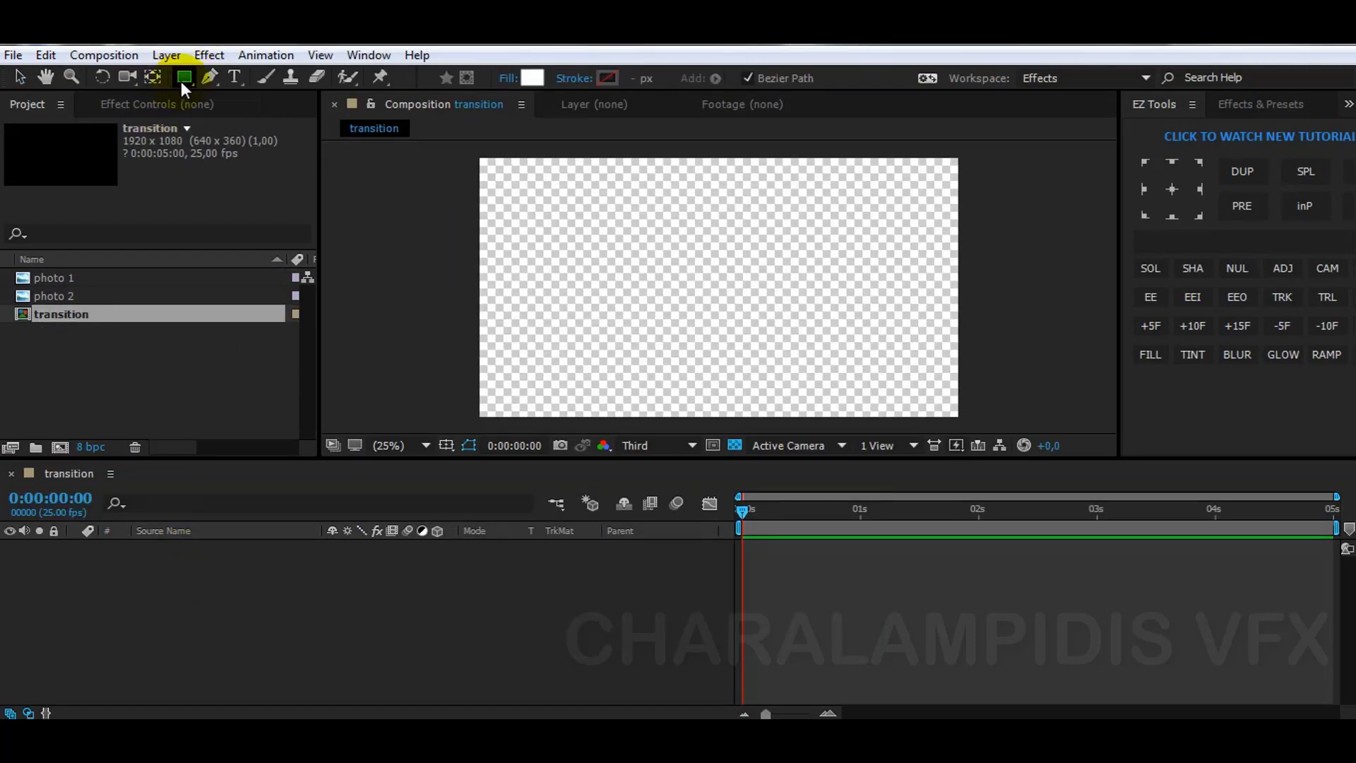
double_click(181, 81)
key("v")
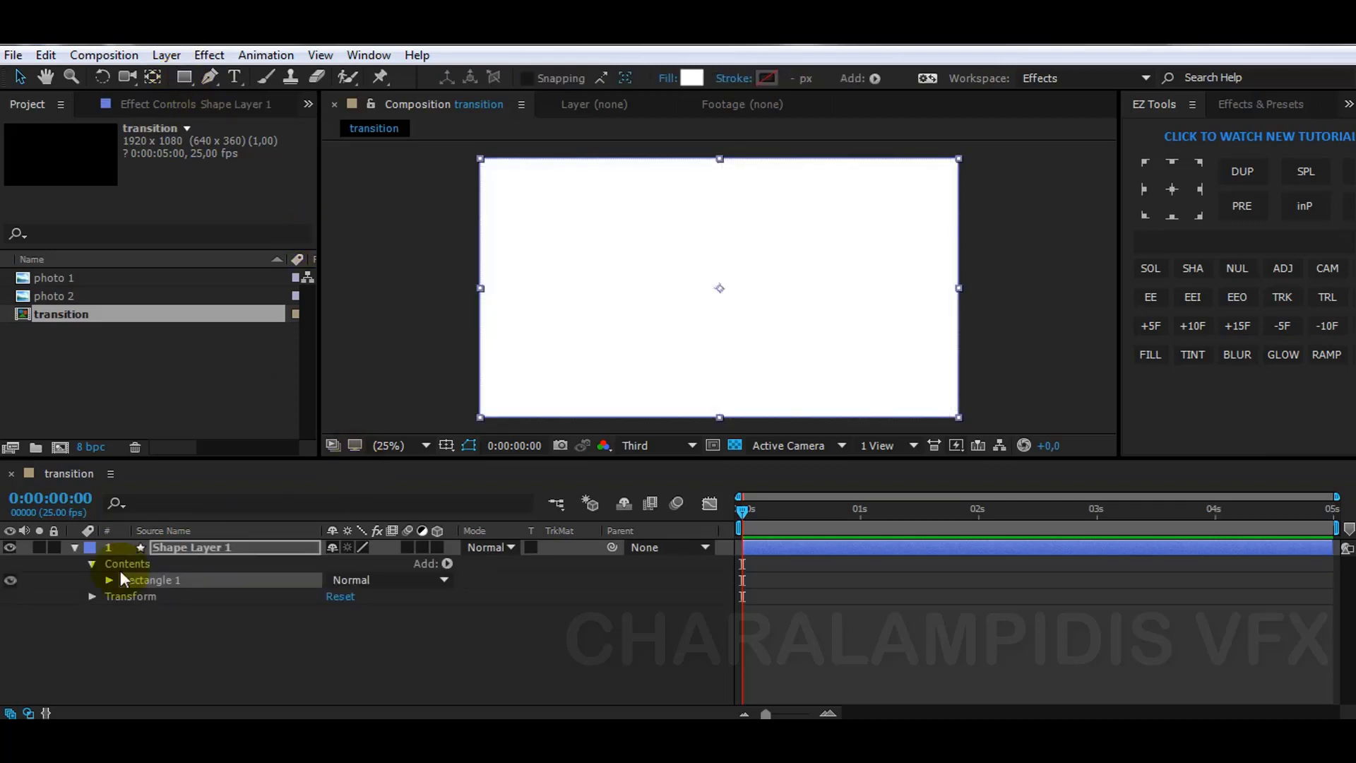
left_click(175, 548)
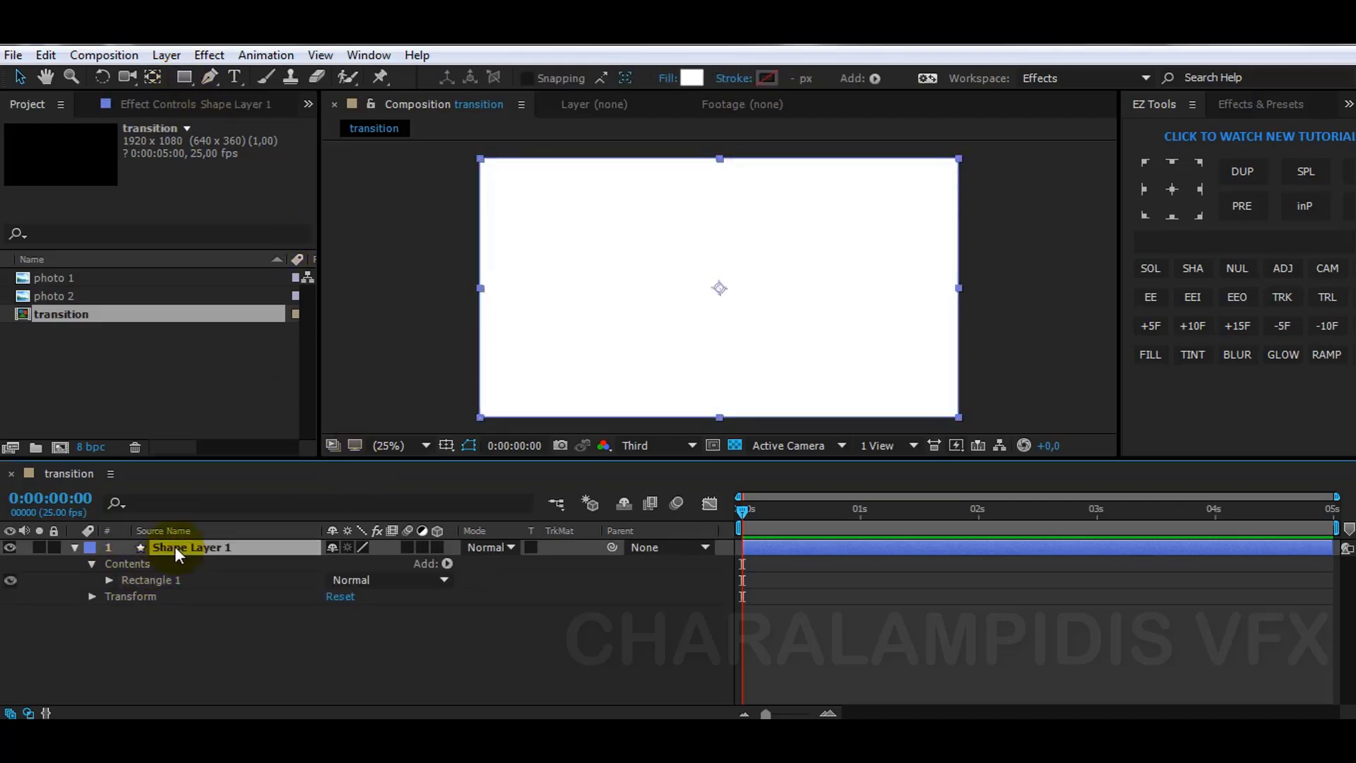
- Apply a Gradient Ramp to the rectangle layer and set its start color to a vivid blue with hue 251°
left_click(1319, 368)
left_click(189, 101)
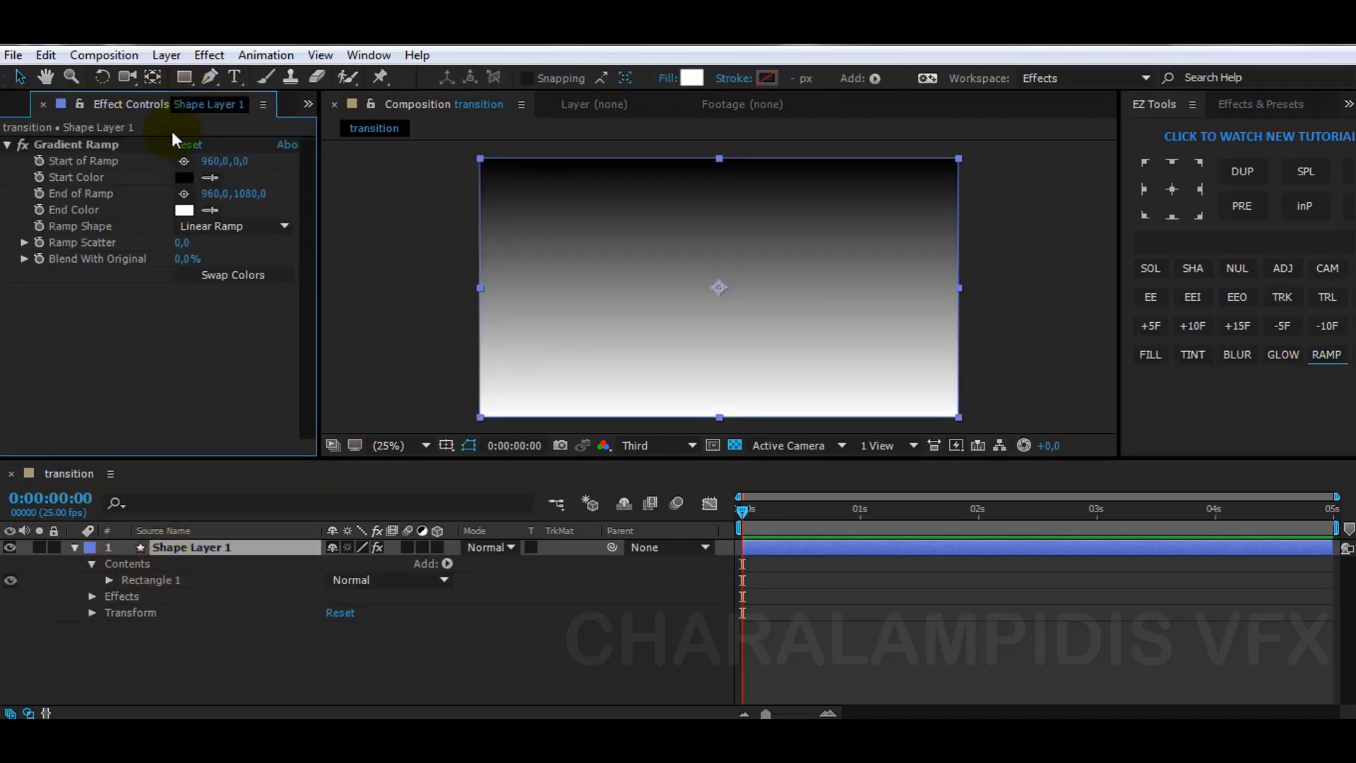
left_click(183, 178)
left_click(443, 404)
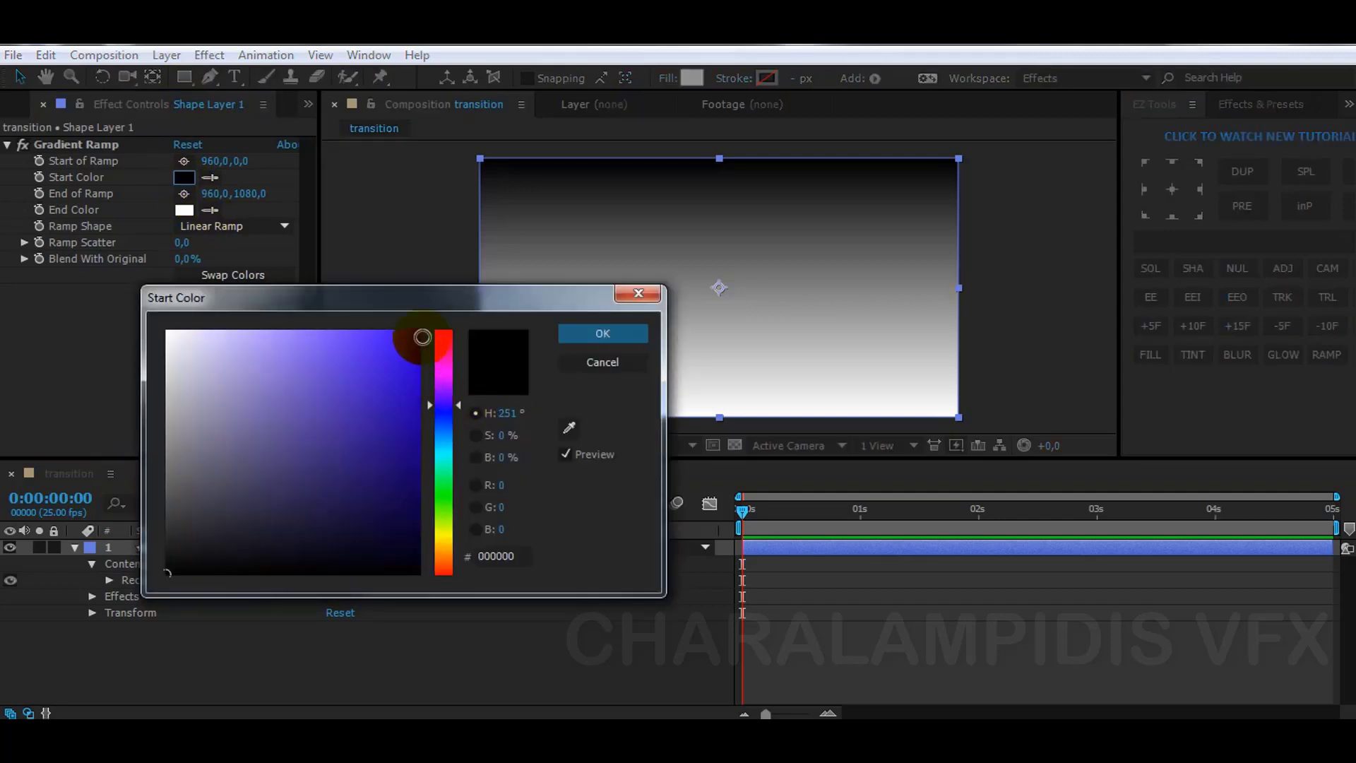
left_click(422, 337)
left_click(624, 338)
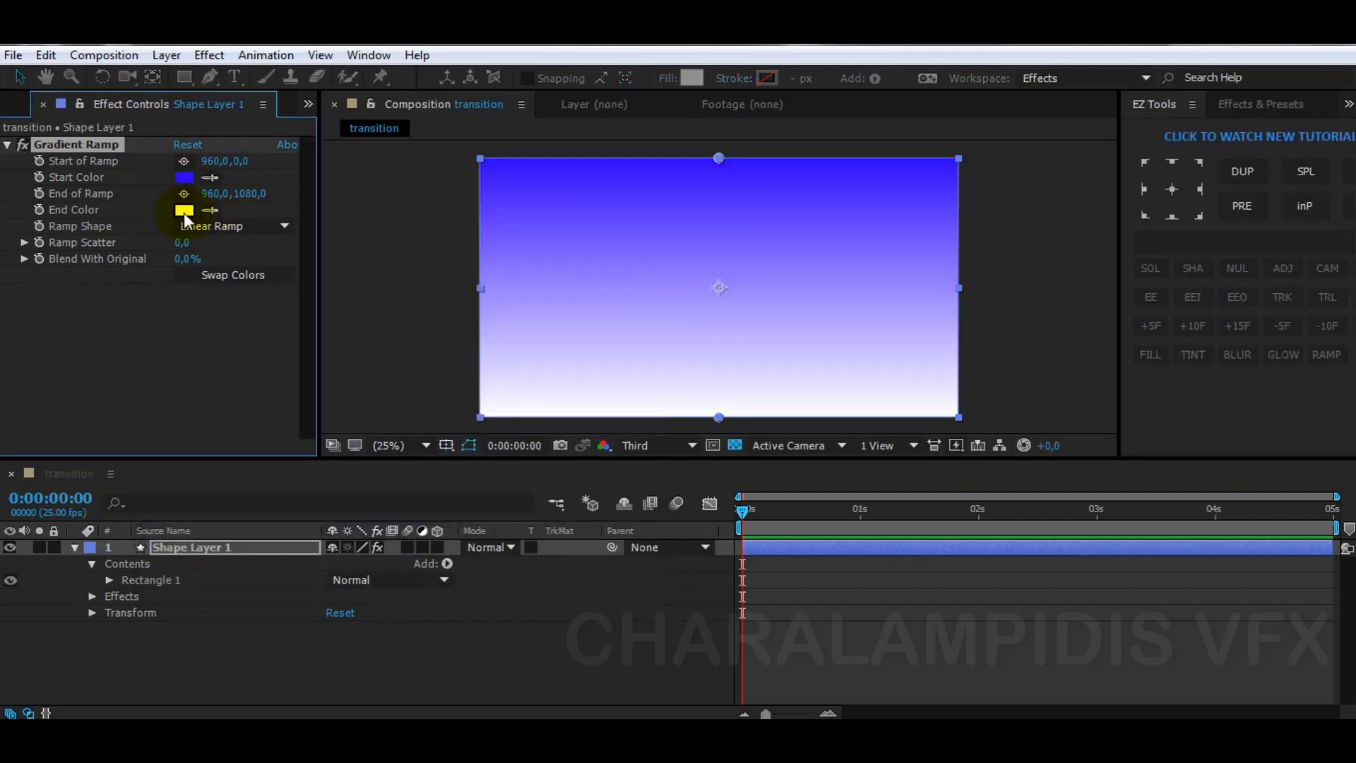
- Set the Gradient Ramp's end color to purple 6D00A6
left_click(183, 211)
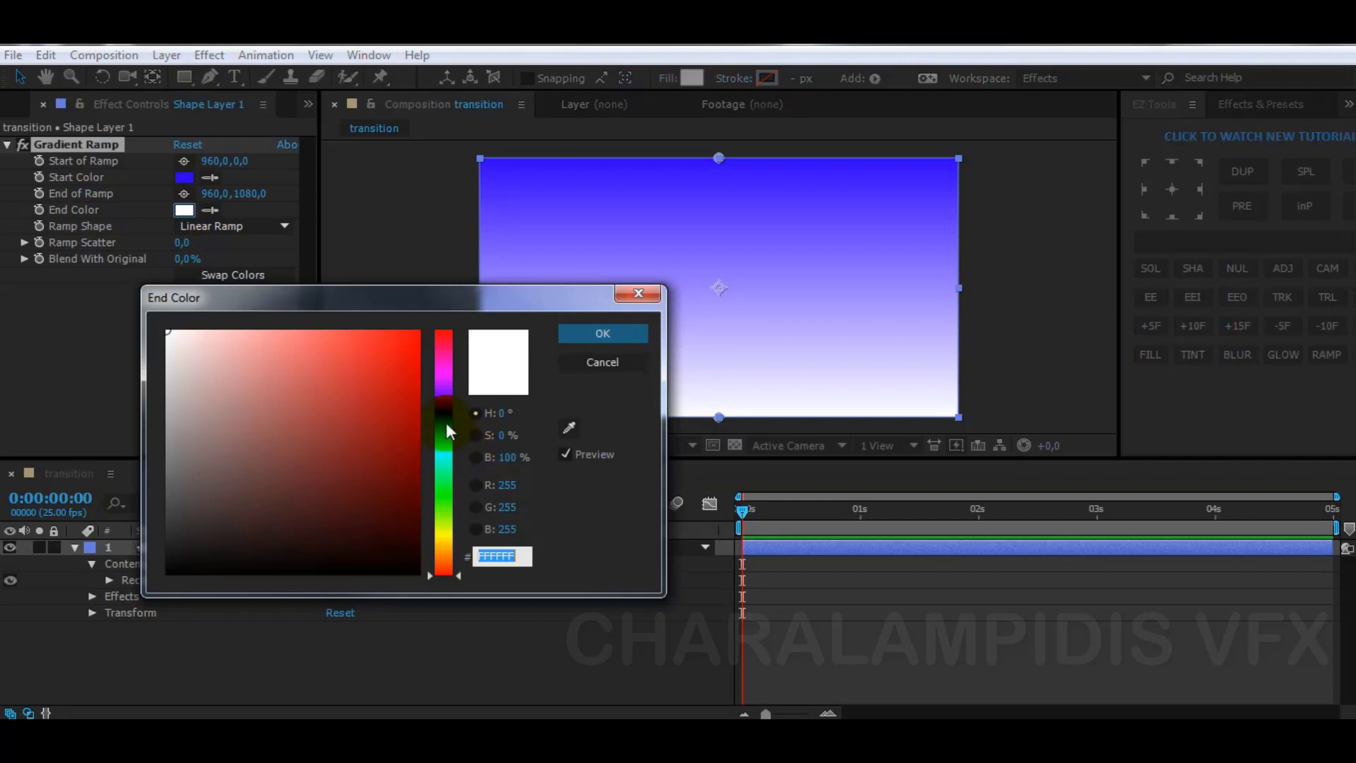
left_click_drag(447, 424, 433, 386)
left_click(418, 415)
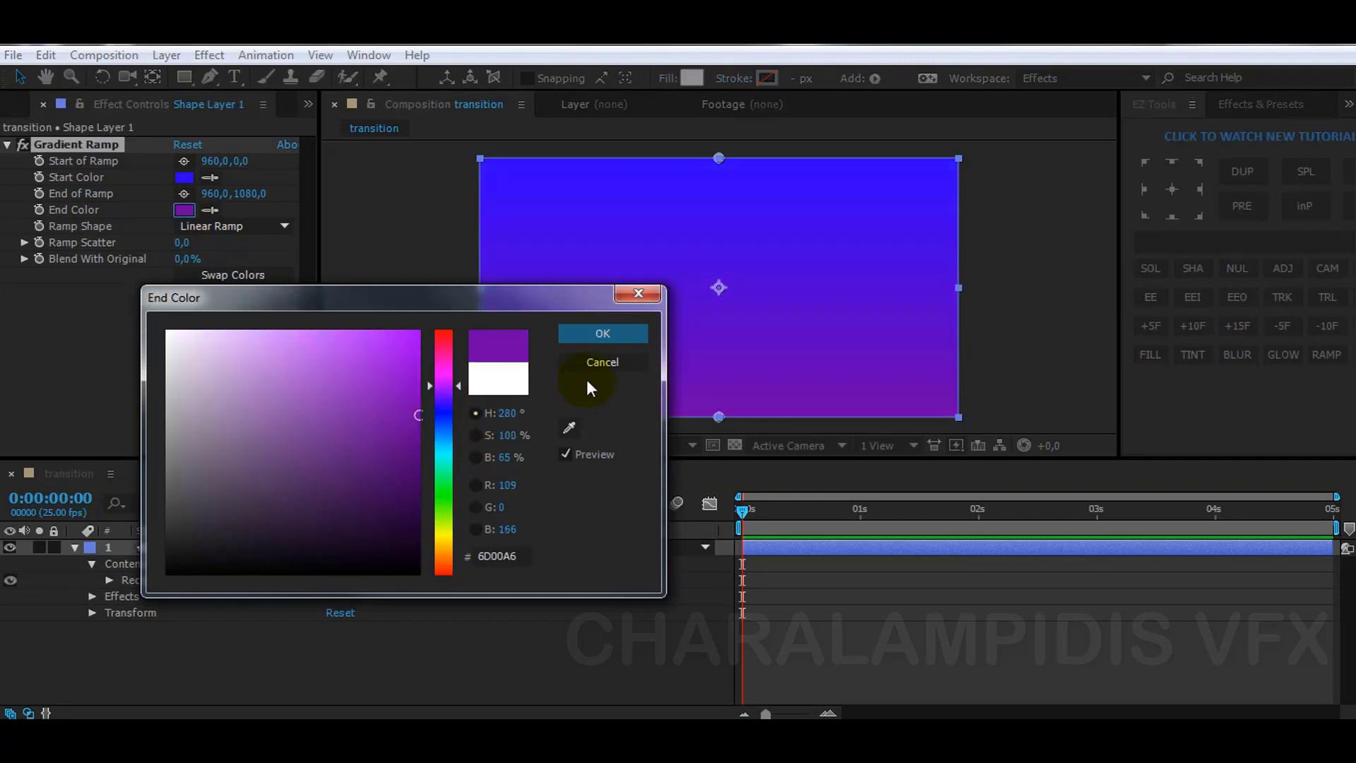
left_click(580, 337)
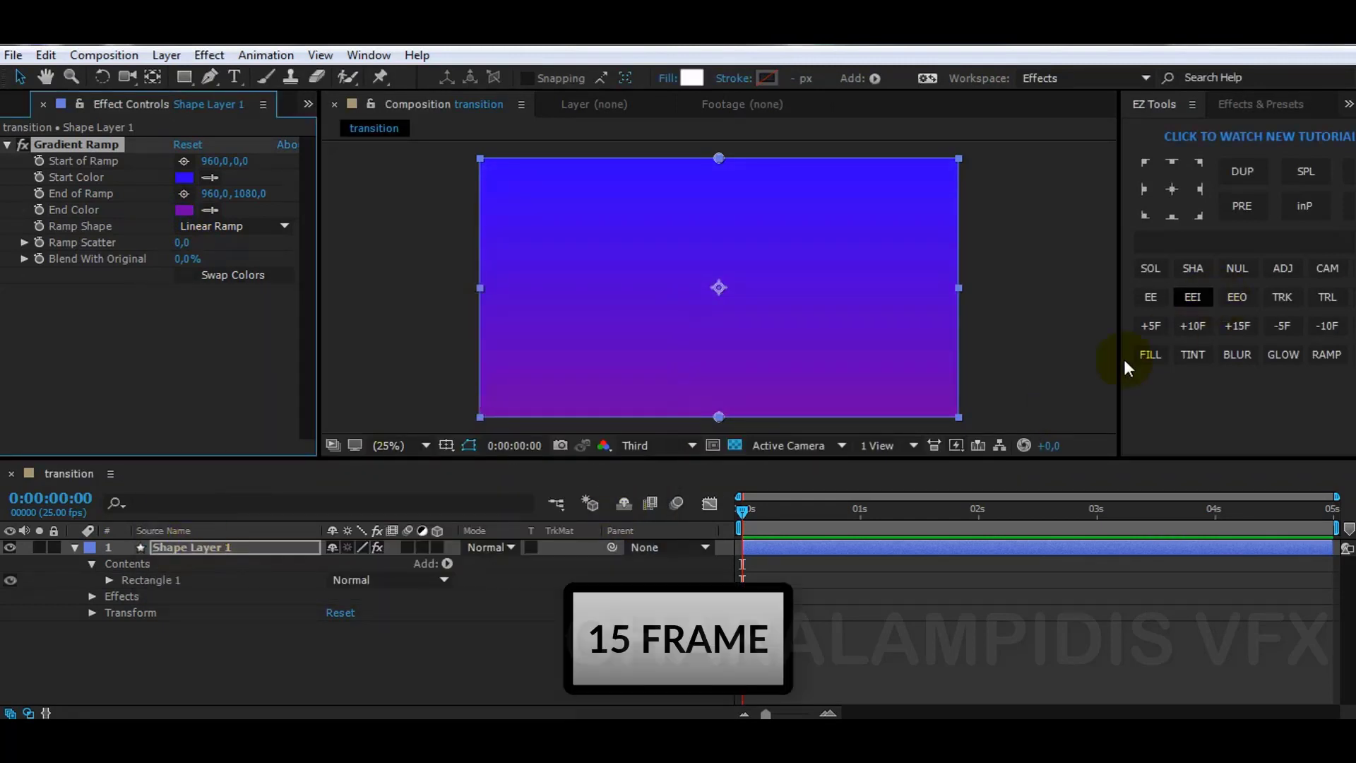
- Keyframe Shape Layer 1's Position from off-screen at -1000, 1640 at time zero to the composition's centre at frame 15
left_click(1238, 326)
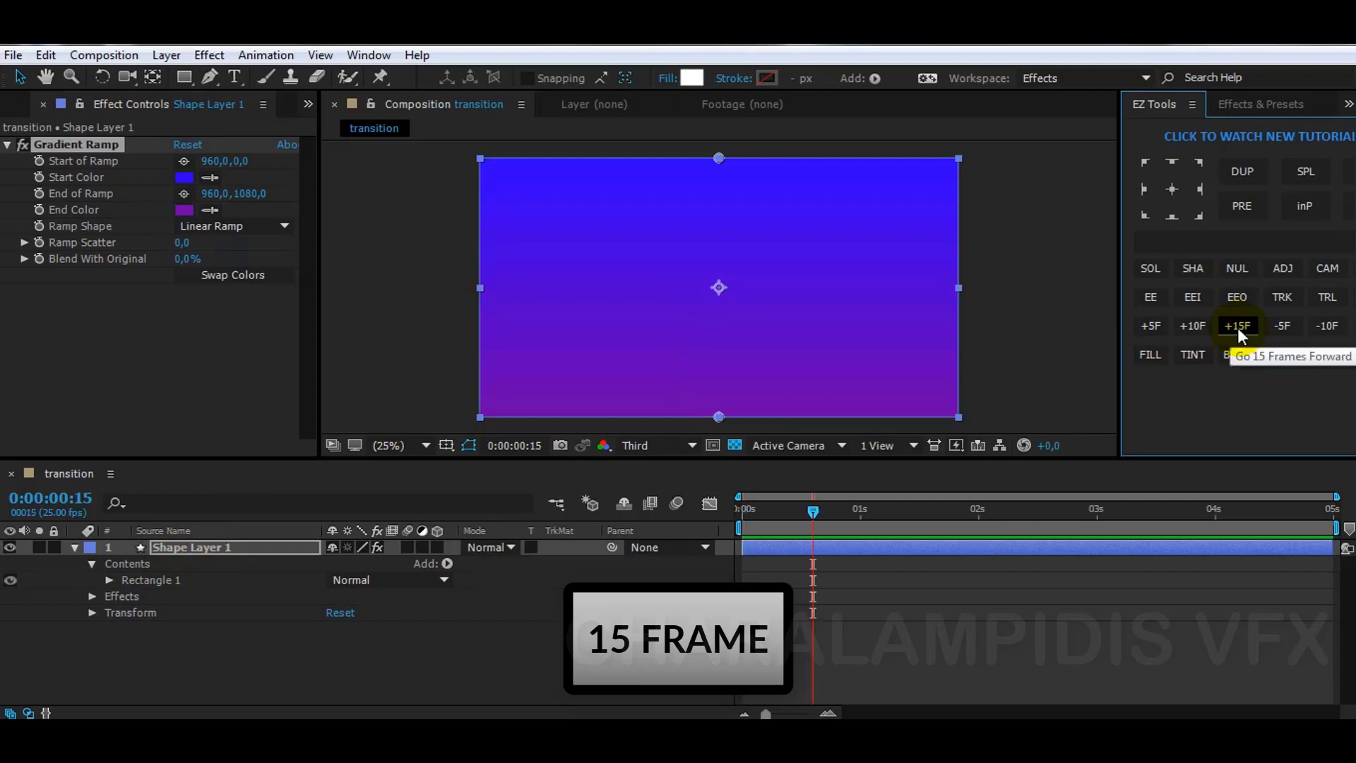
left_click(206, 553)
key("p")
left_click(125, 564)
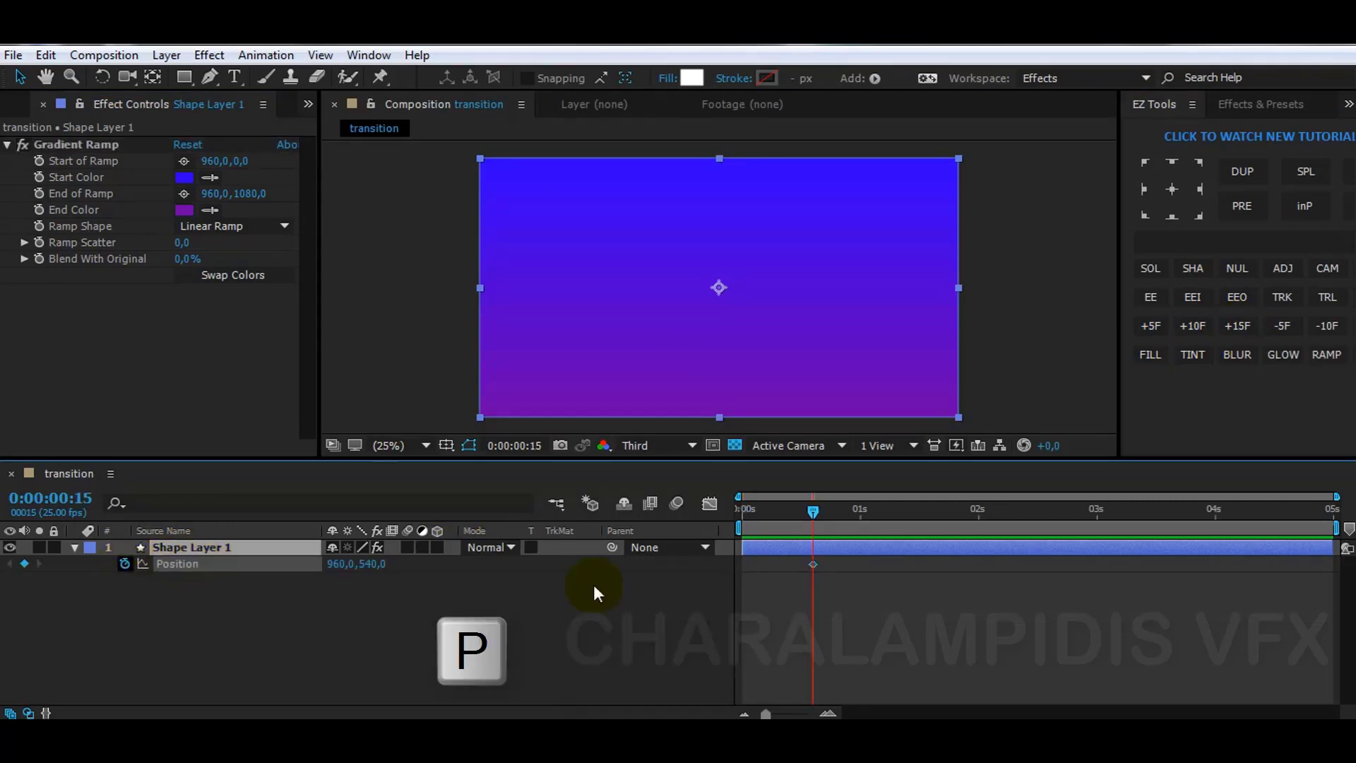
left_click_drag(813, 510, 676, 515)
left_click_drag(850, 227, 376, 505)
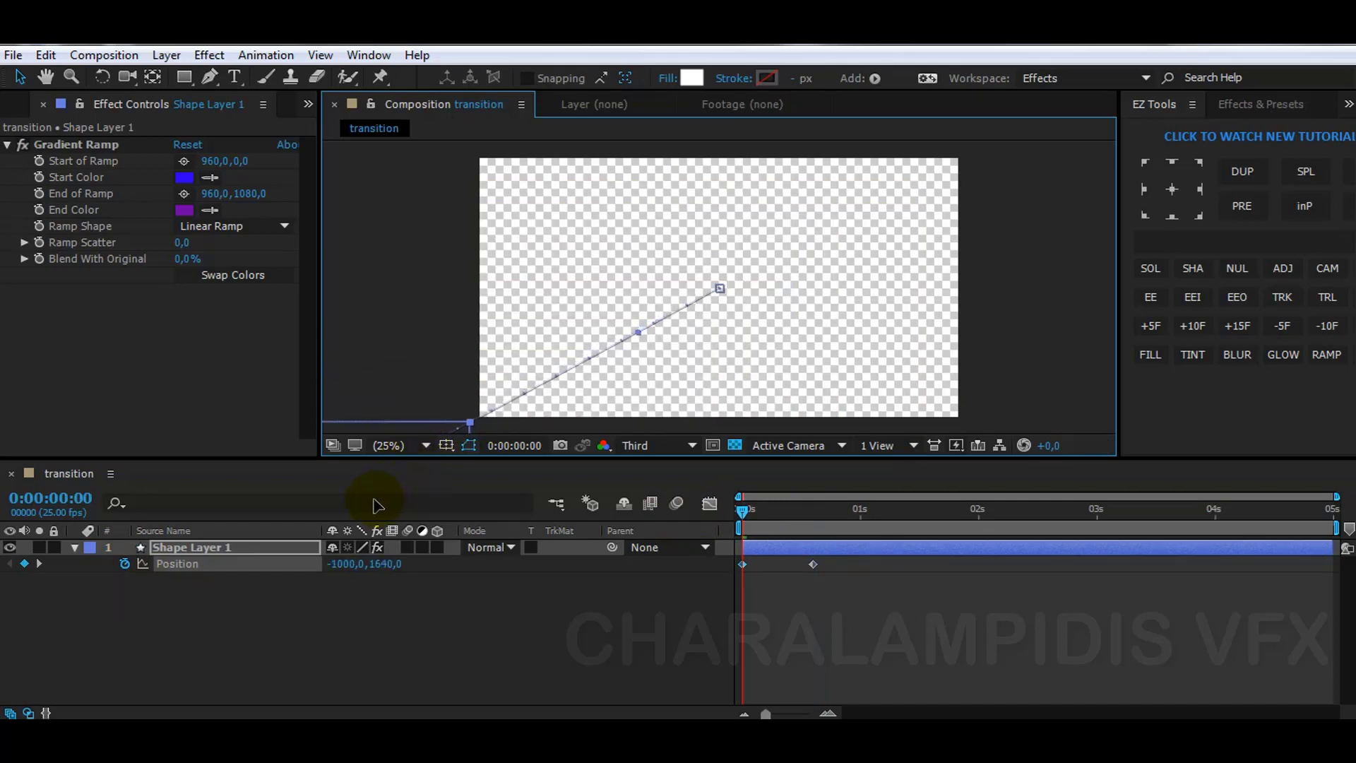
- Apply Easy Ease to both Position keyframes of Shape Layer 1 and return the playhead to frame 15
left_click(819, 582)
left_click_drag(757, 594, 835, 557)
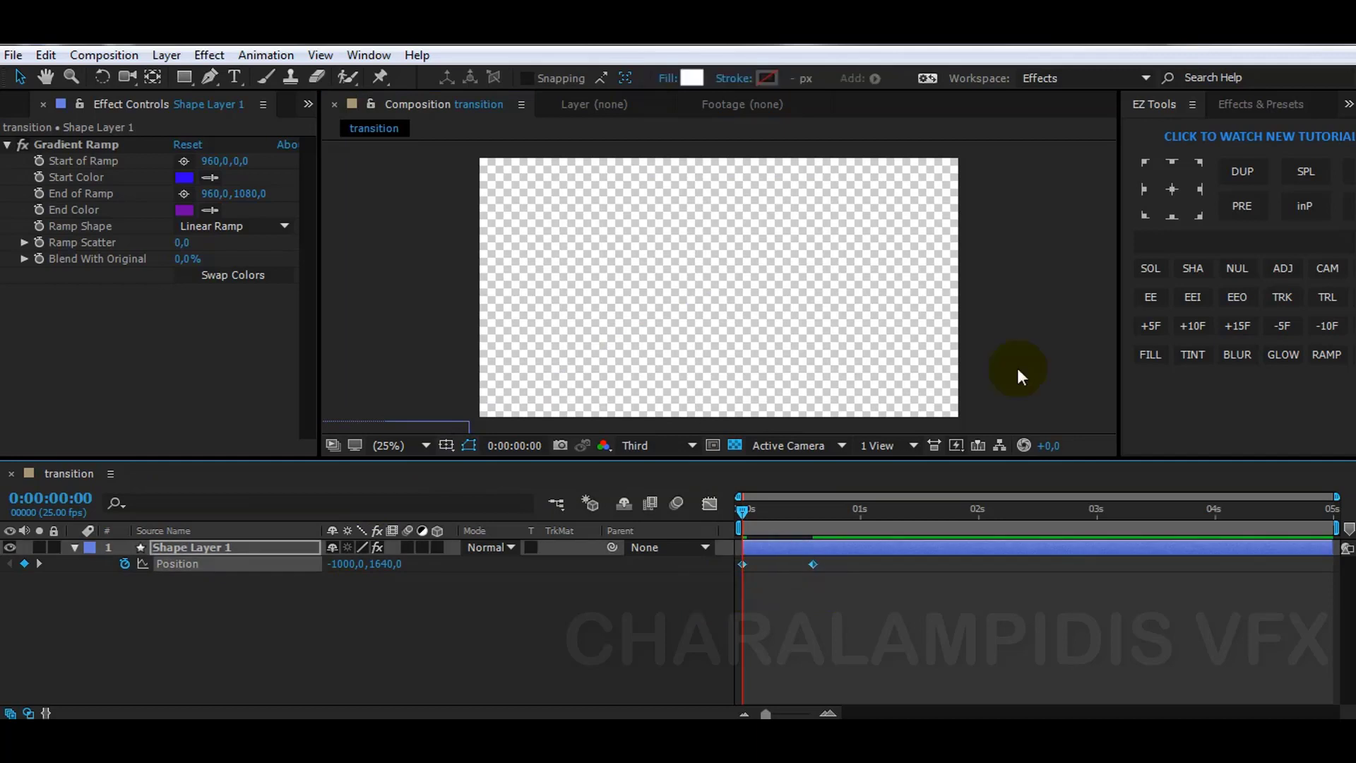
left_click(1149, 298)
left_click_drag(743, 513, 813, 508)
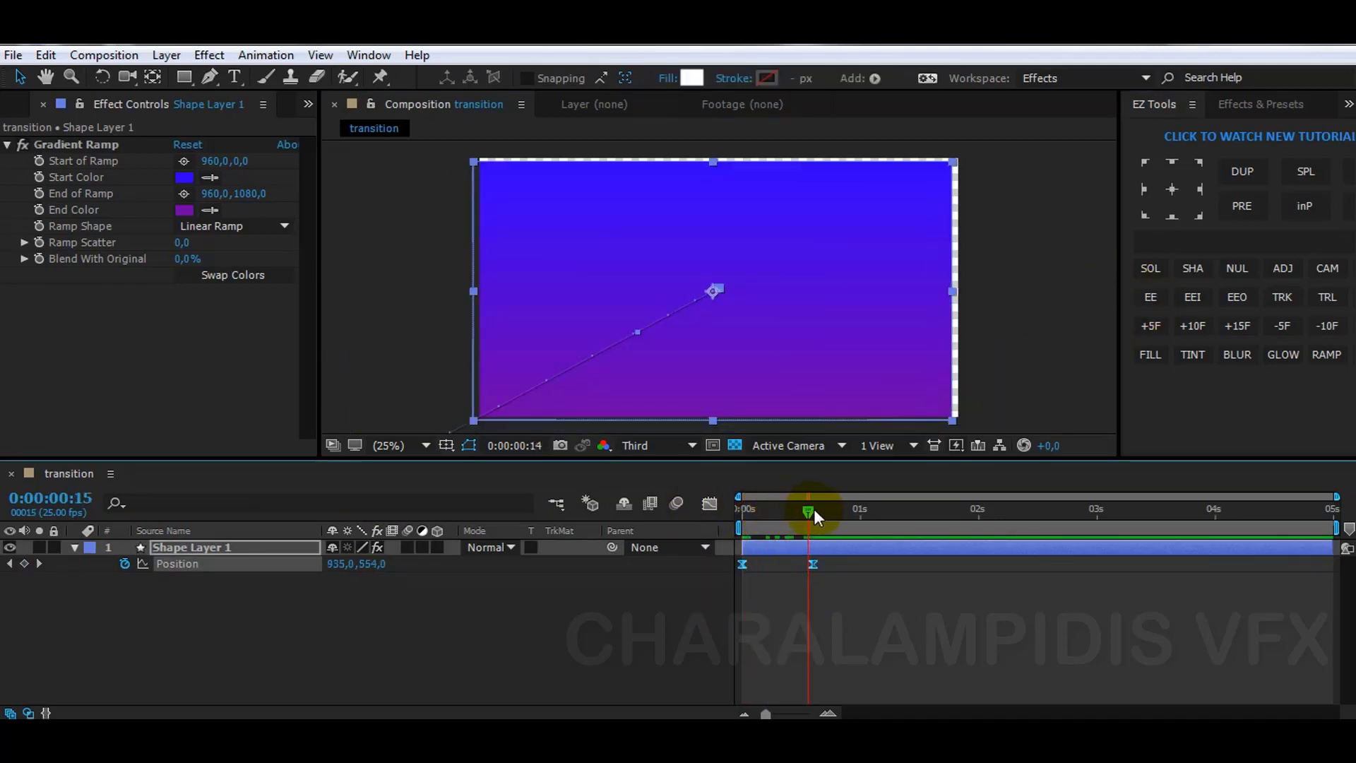
- Duplicate Shape Layer 1 and set the copy's Gradient Ramp end color to blue 0089C9
left_click(167, 545)
key("ctrl+d")
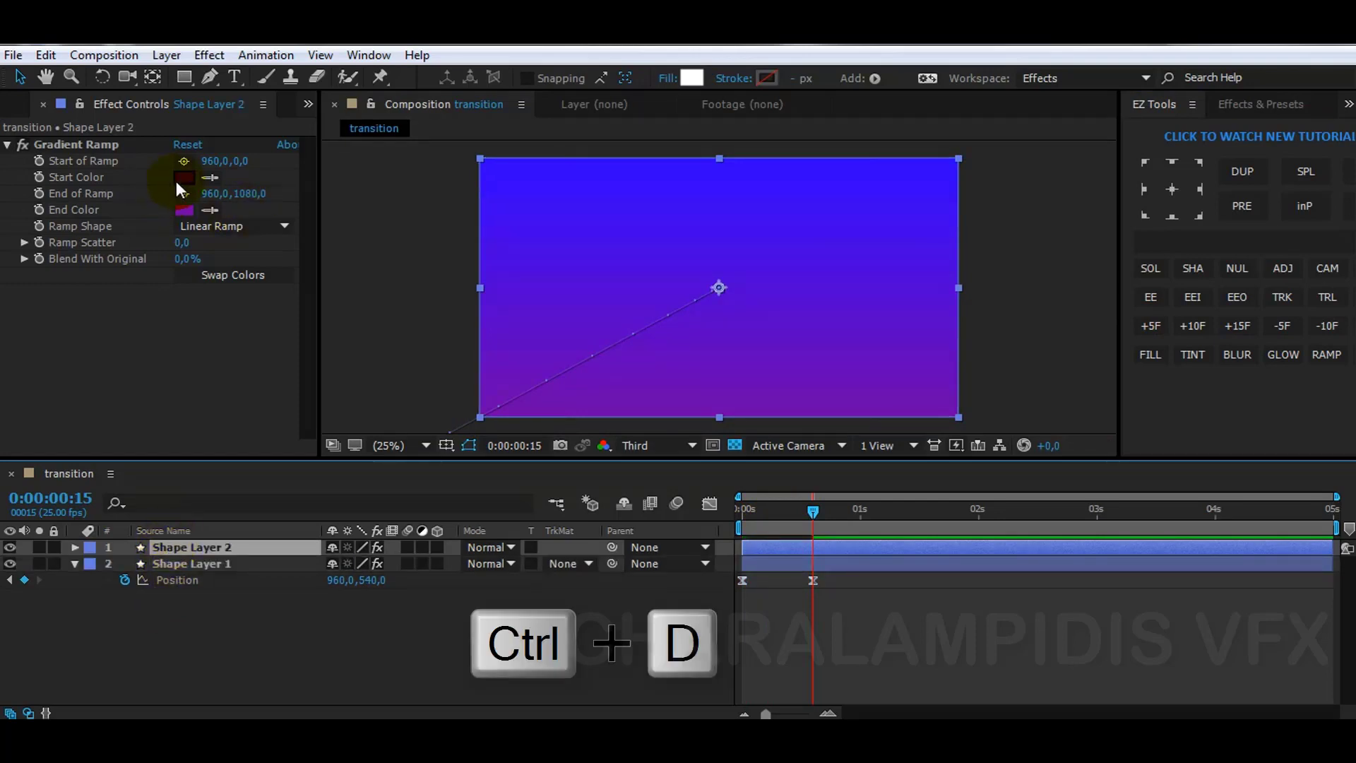
left_click(185, 211)
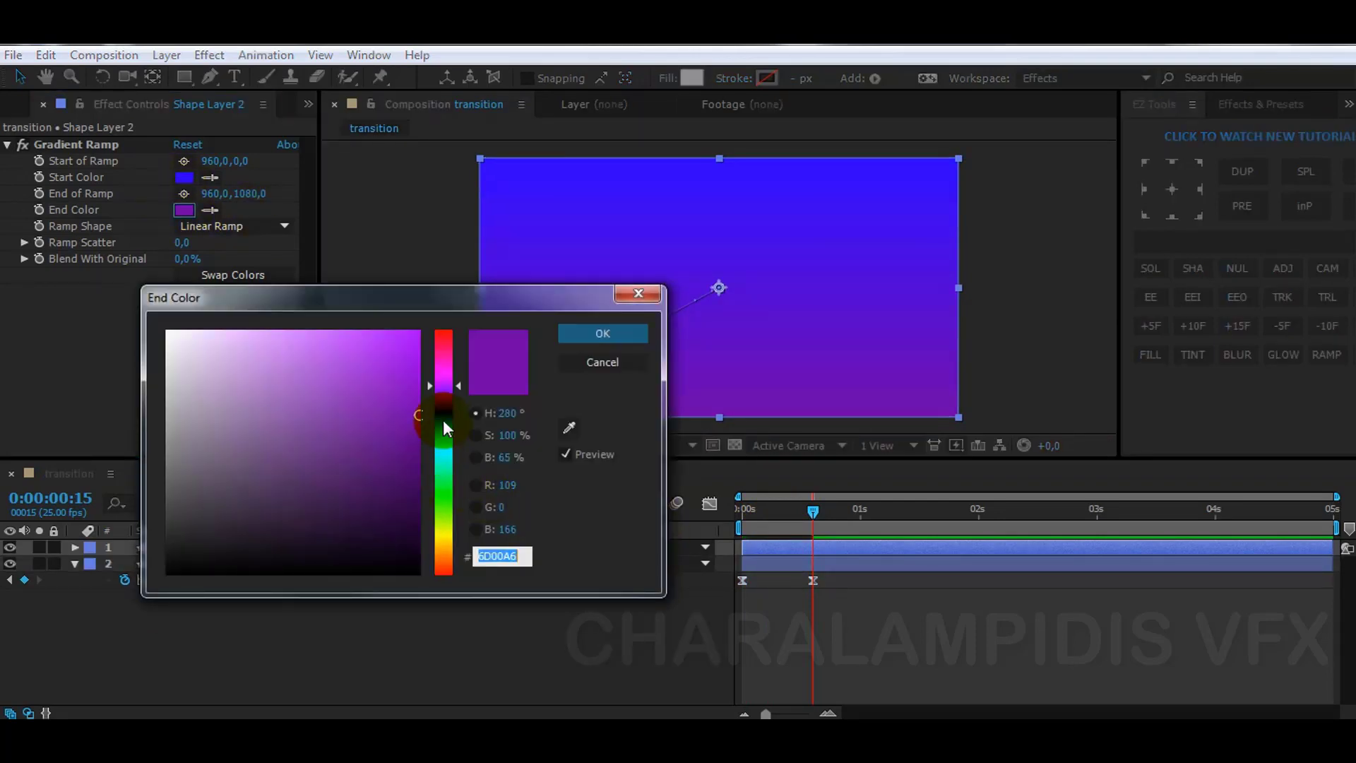
left_click_drag(443, 419, 447, 447)
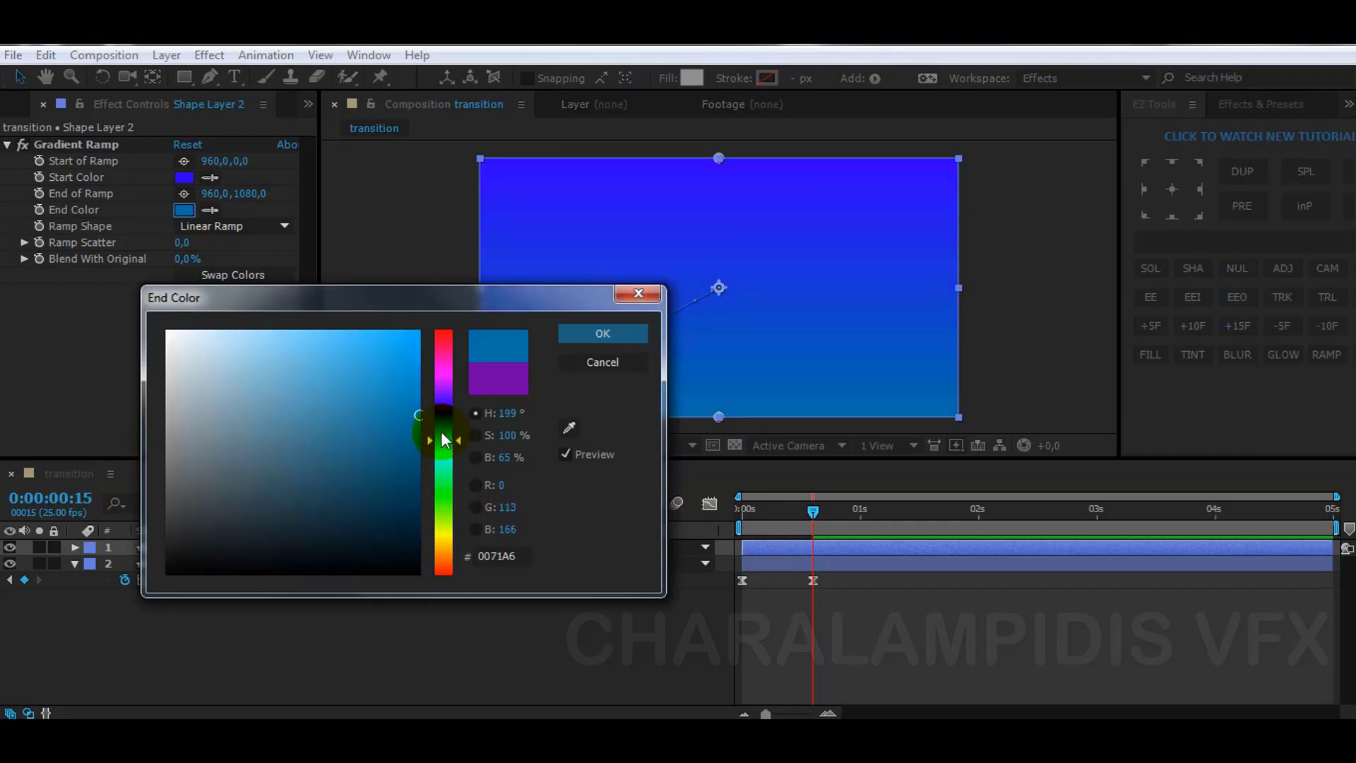
left_click(421, 382)
left_click(603, 333)
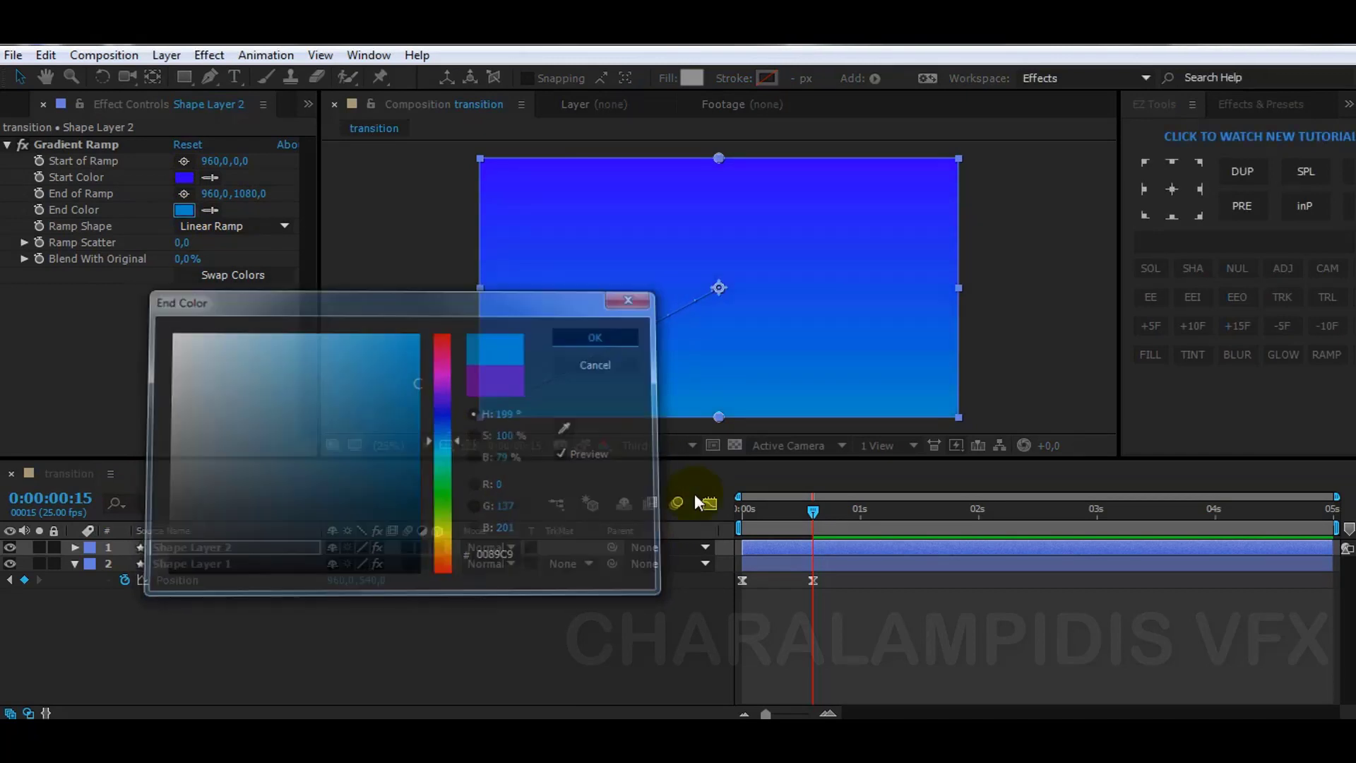
- Reveal Shape Layer 2's keyframes and shift the layer in time so it starts at frame 15
left_click(202, 548)
key("u")
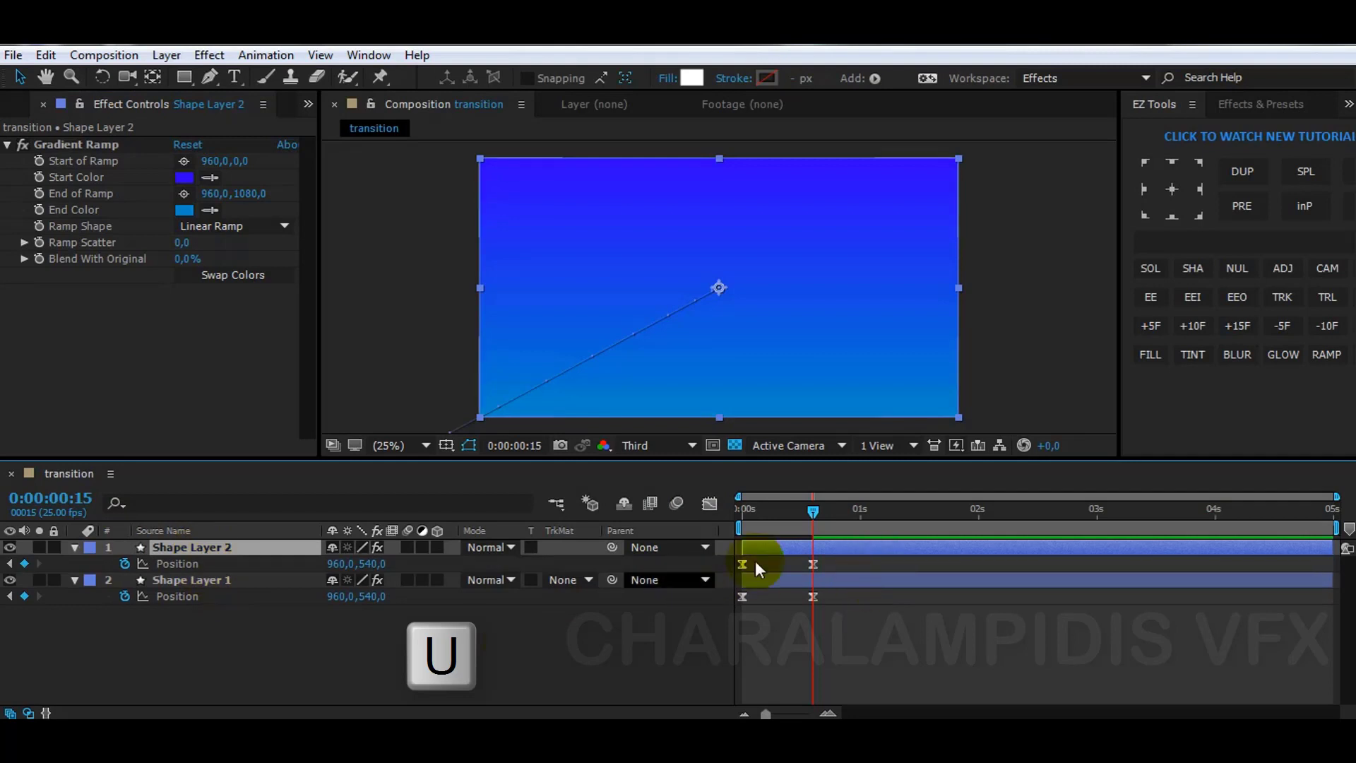
left_click_drag(767, 548, 839, 560)
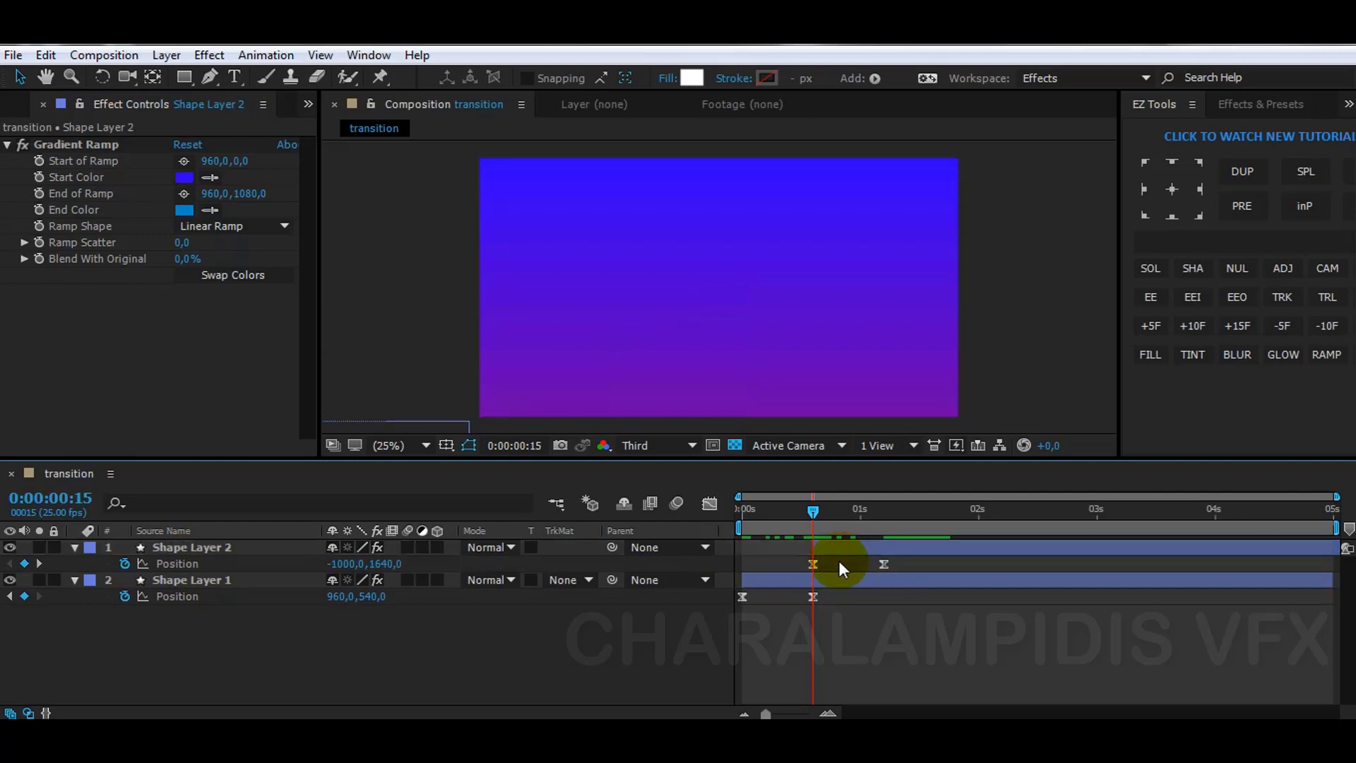
- Add a Drop Shadow to Shape Layer 2 with direction 51°, distance 27 and softness 102
left_click(845, 510)
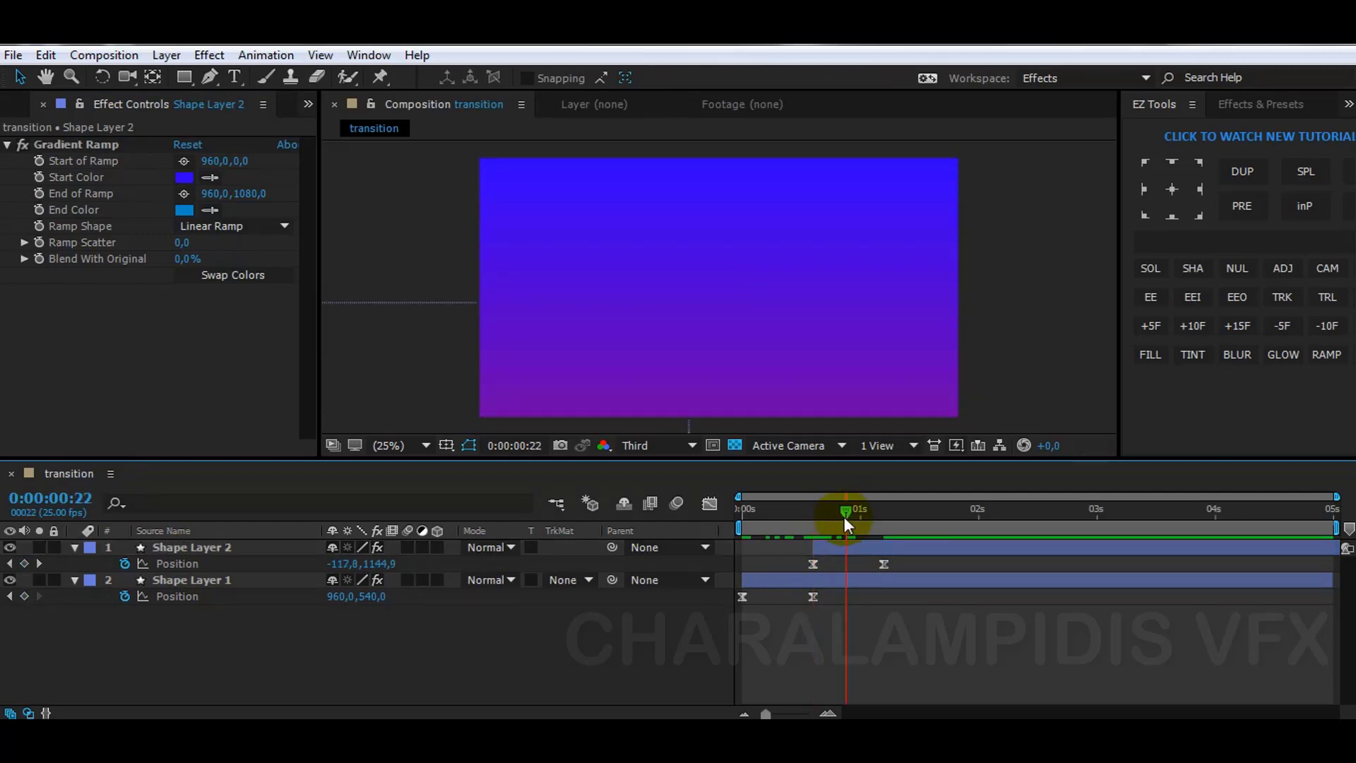
left_click(1252, 105)
left_click_drag(1211, 327, 217, 611)
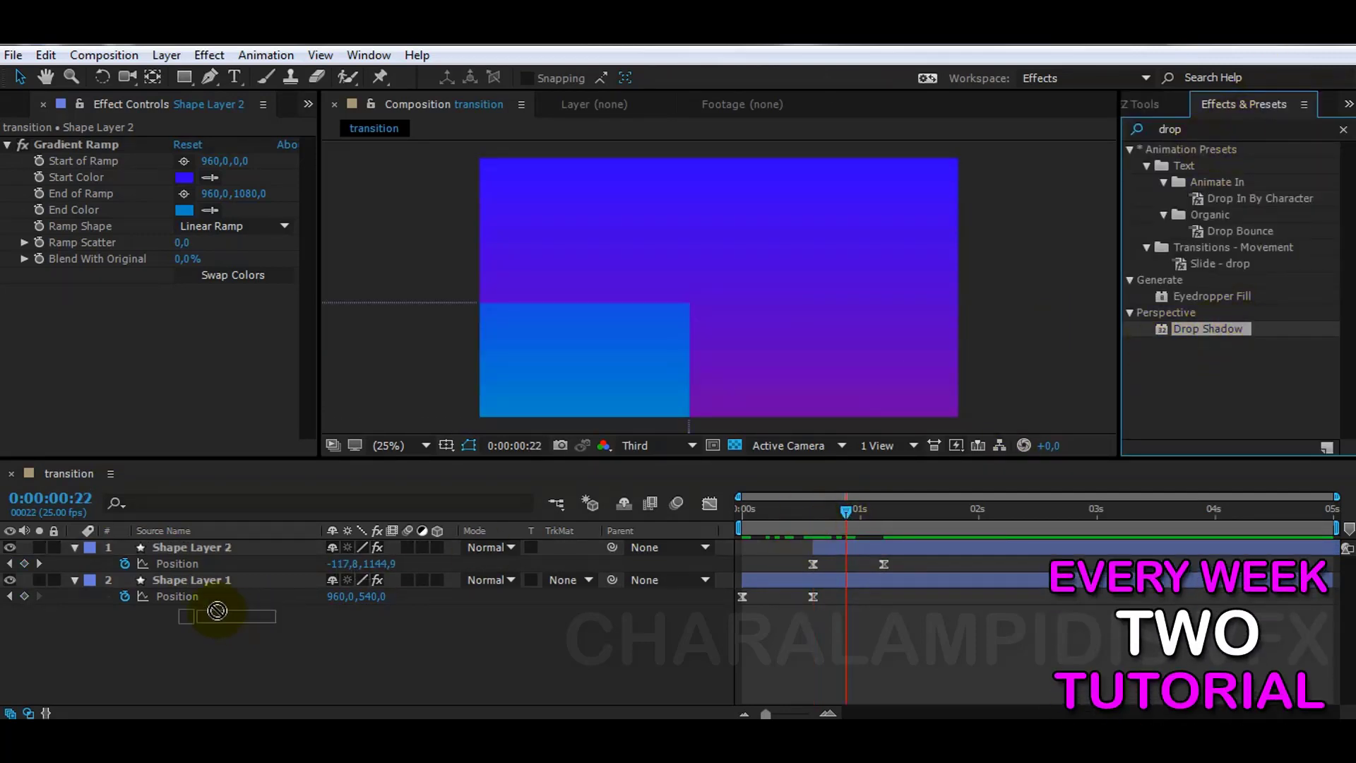
left_click_drag(194, 554, 195, 553)
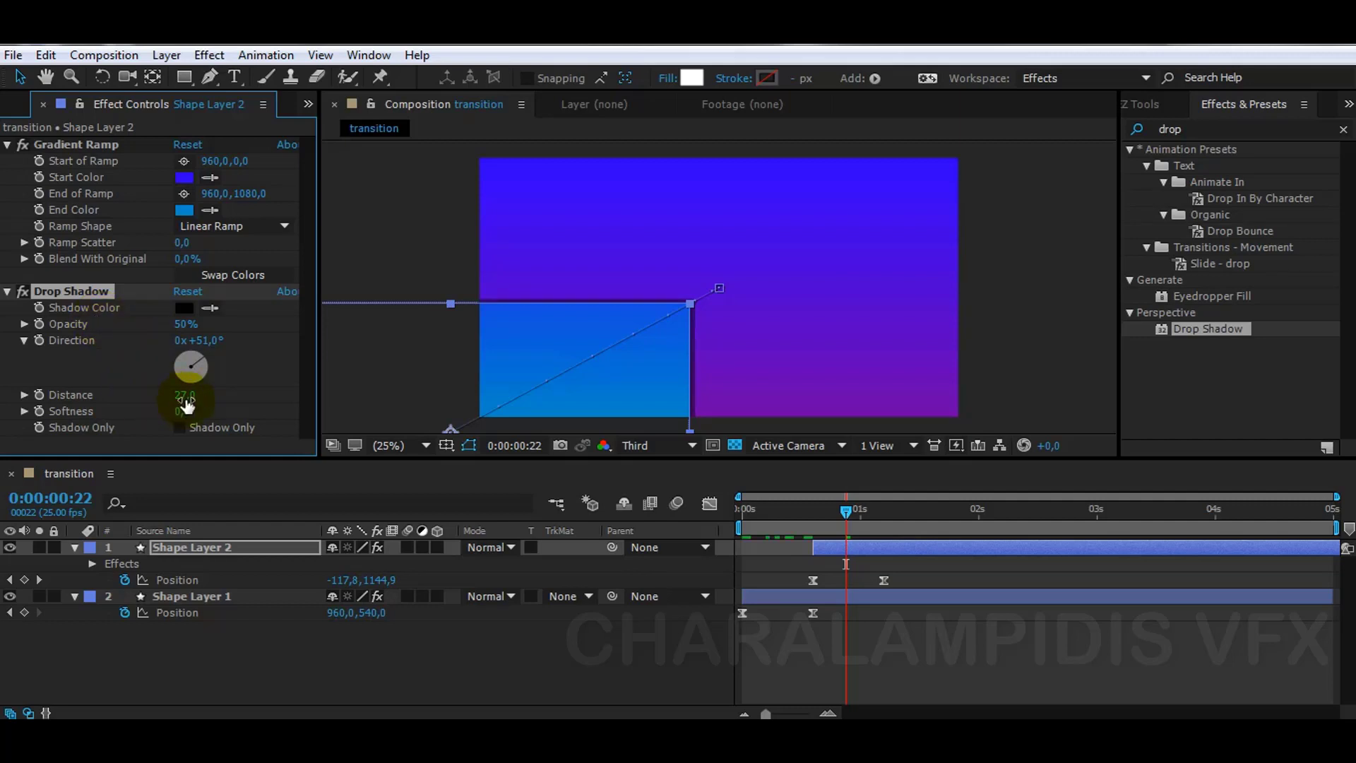
left_click_drag(216, 411, 275, 411)
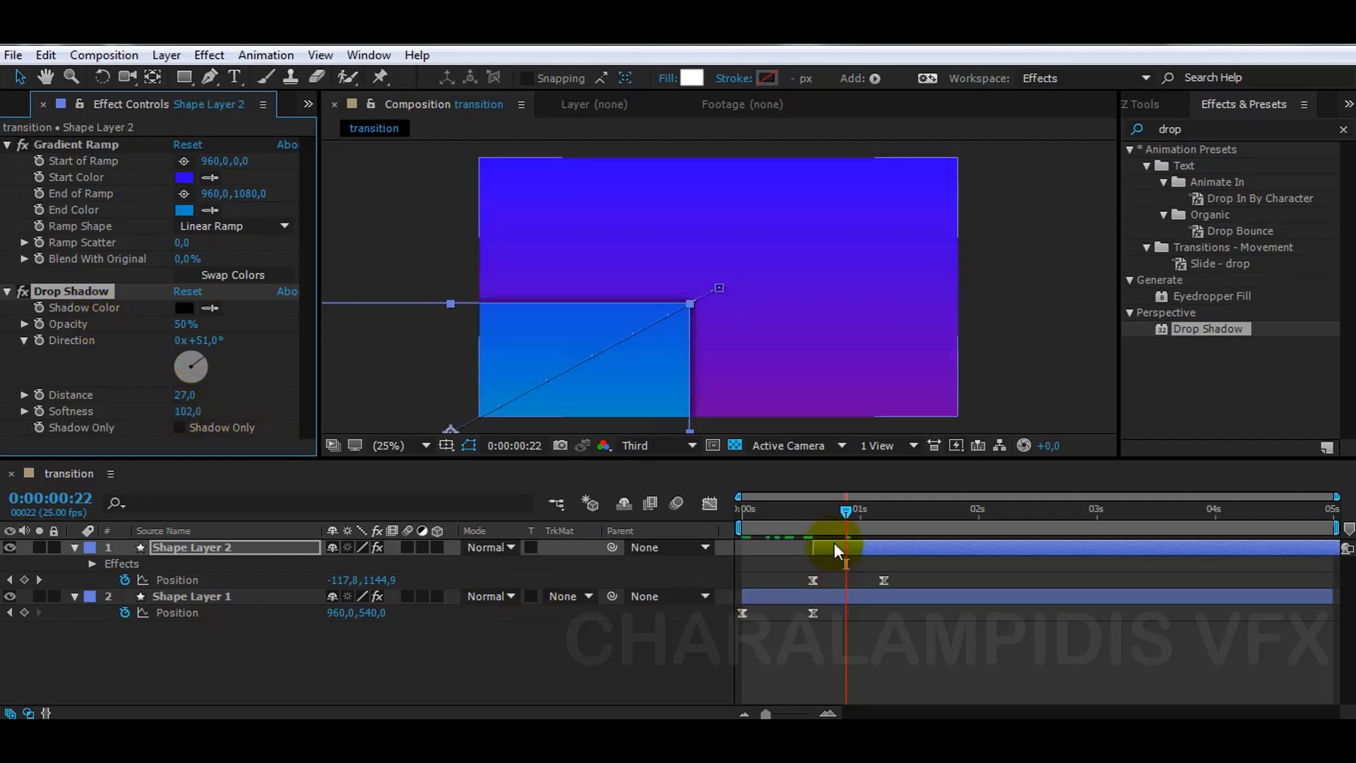
- Duplicate Shape Layer 2 with the playhead at 0:00:01:05 and set the copy's Gradient Ramp start color to yellow F6FF00
left_click_drag(848, 511, 884, 514)
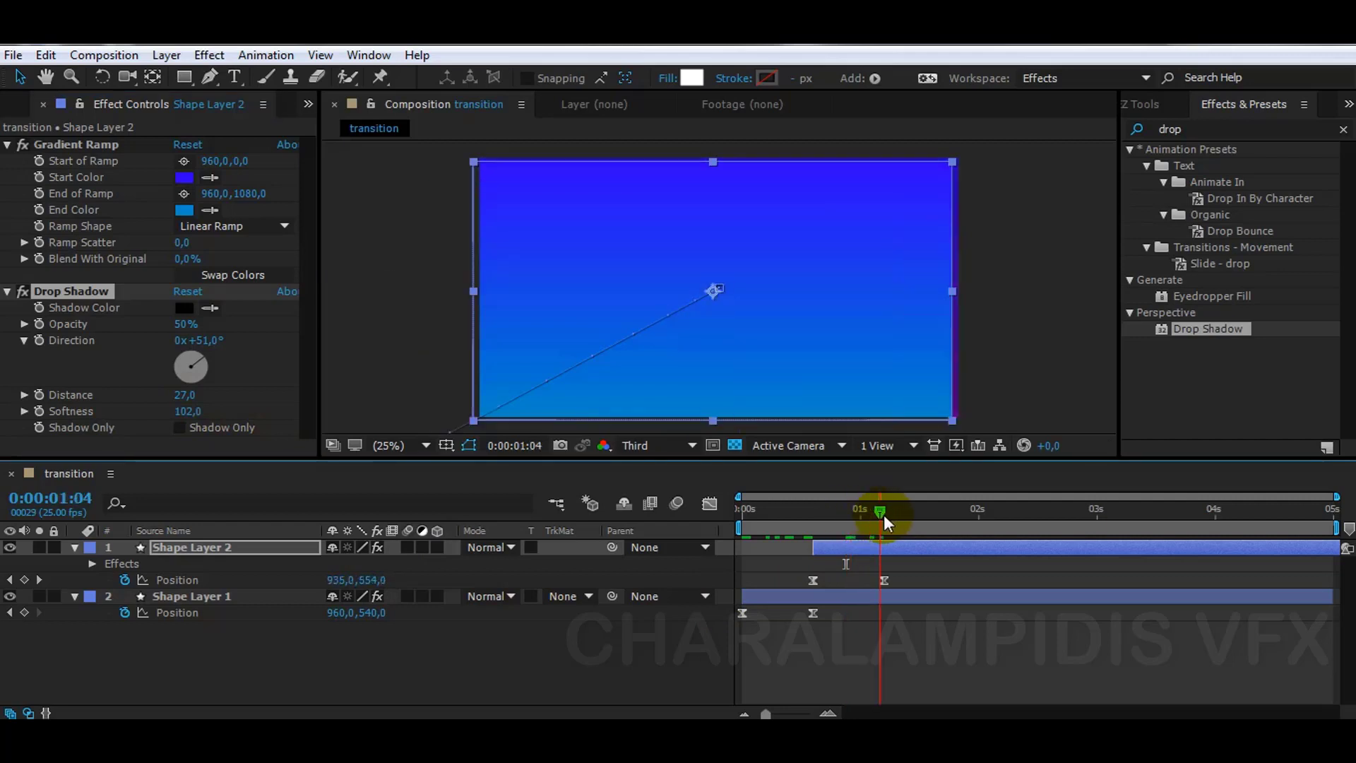
left_click(223, 549)
key("ctrl+d")
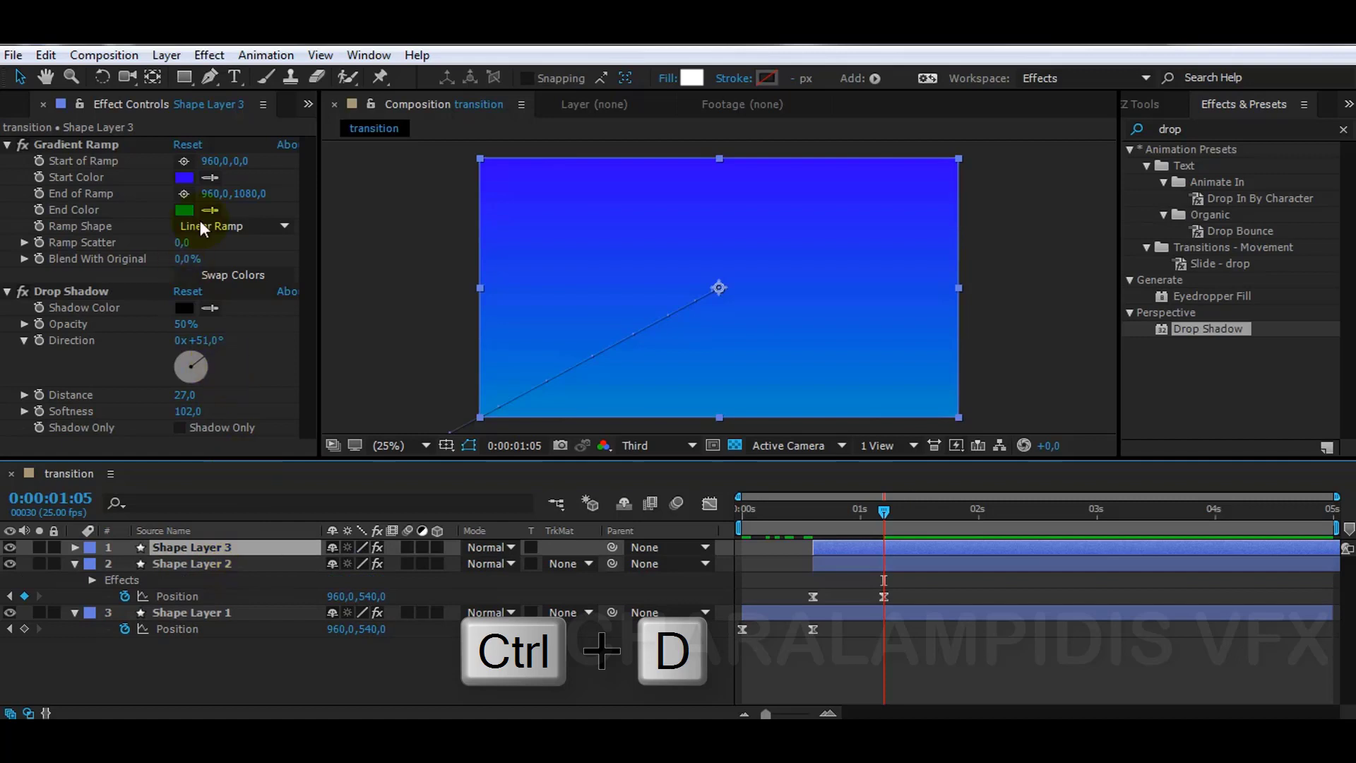
left_click(184, 177)
left_click_drag(438, 430, 445, 532)
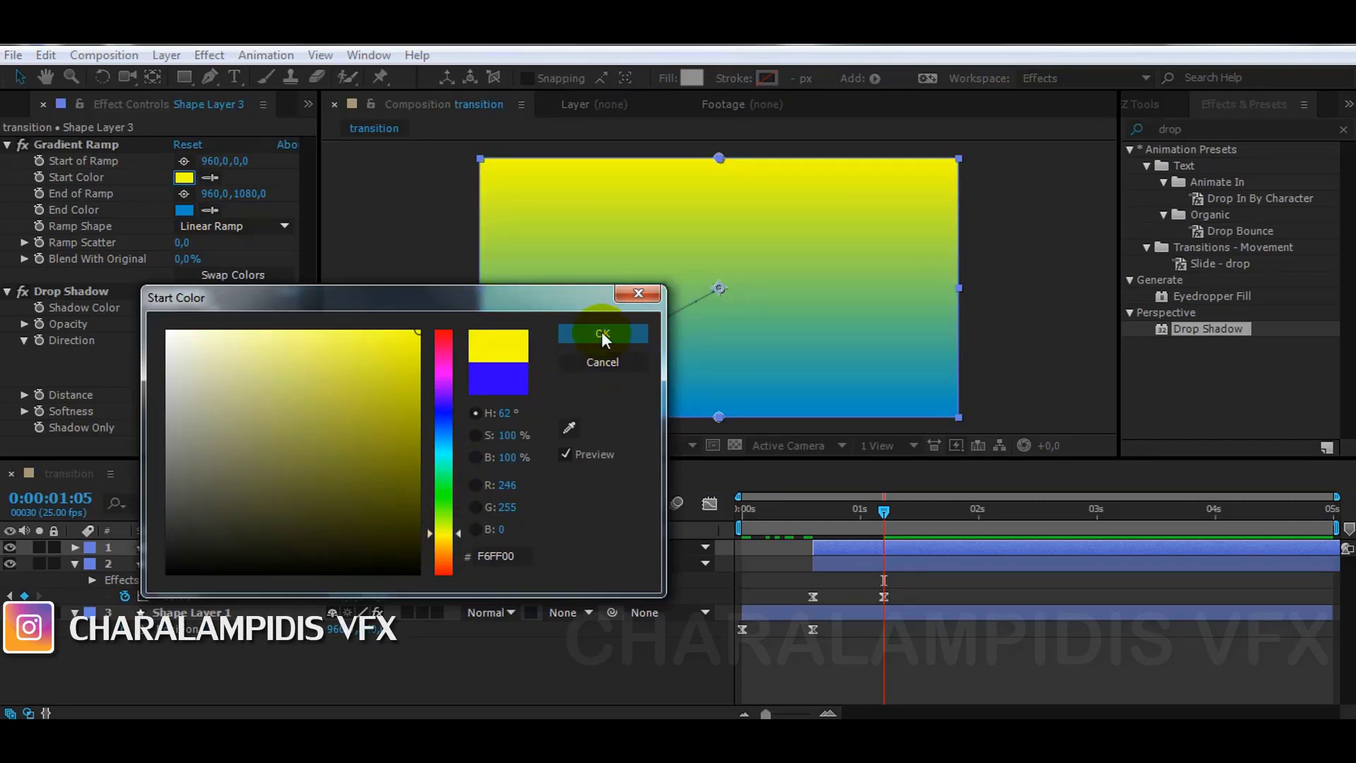
left_click(602, 332)
- Set Shape Layer 3's Gradient Ramp end color to a slightly darker yellow
left_click(184, 210)
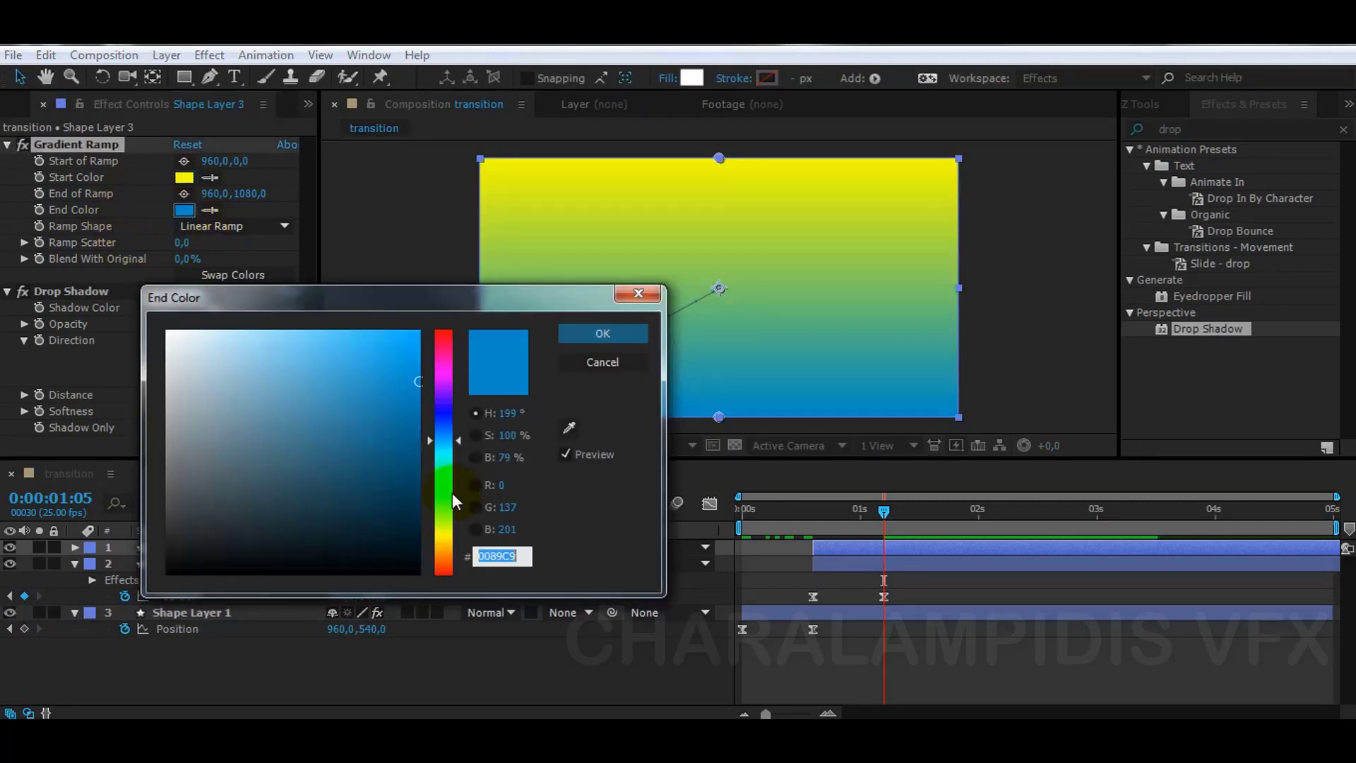
left_click_drag(452, 494, 451, 534)
left_click(586, 336)
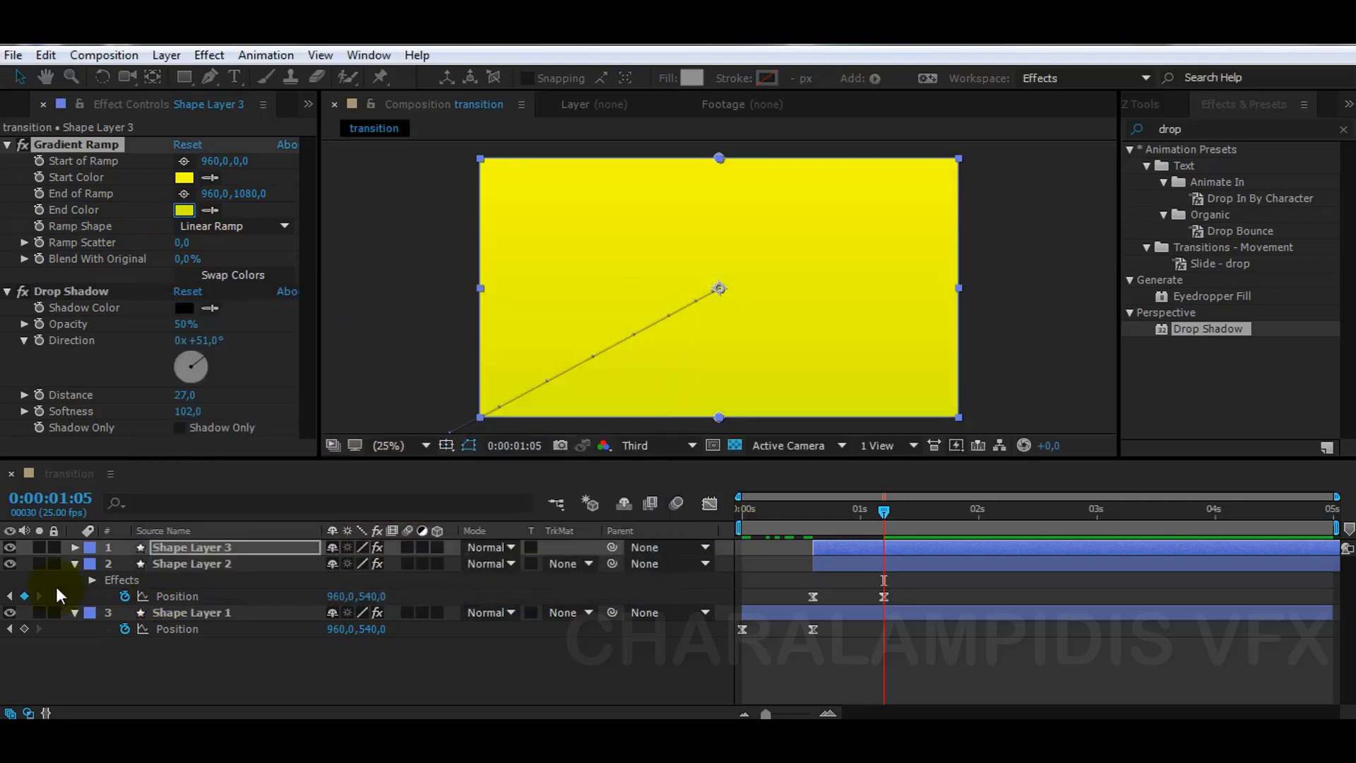
- Reveal Shape Layer 3's Position keyframes and shift the layer in time so it starts at 0:00:01:05
left_click(195, 546)
key("p")
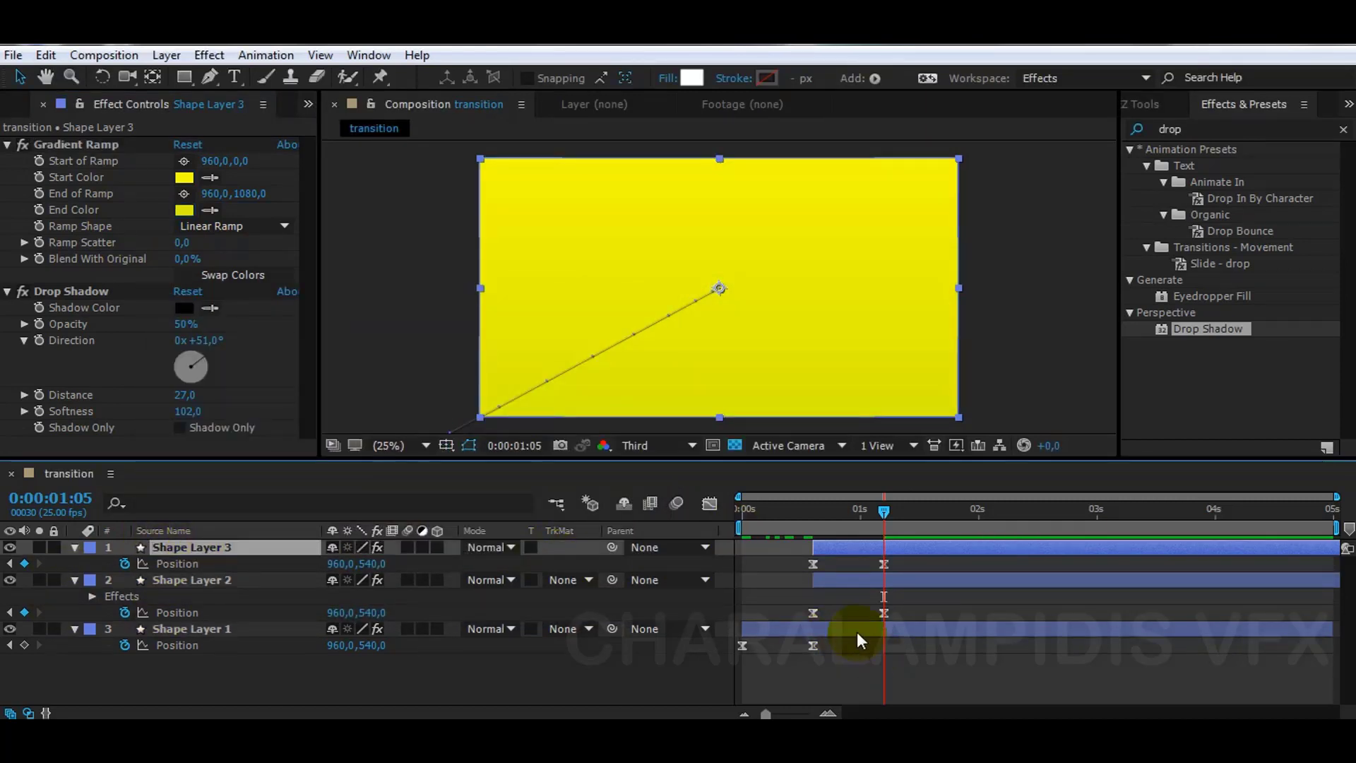
left_click_drag(859, 546, 930, 547)
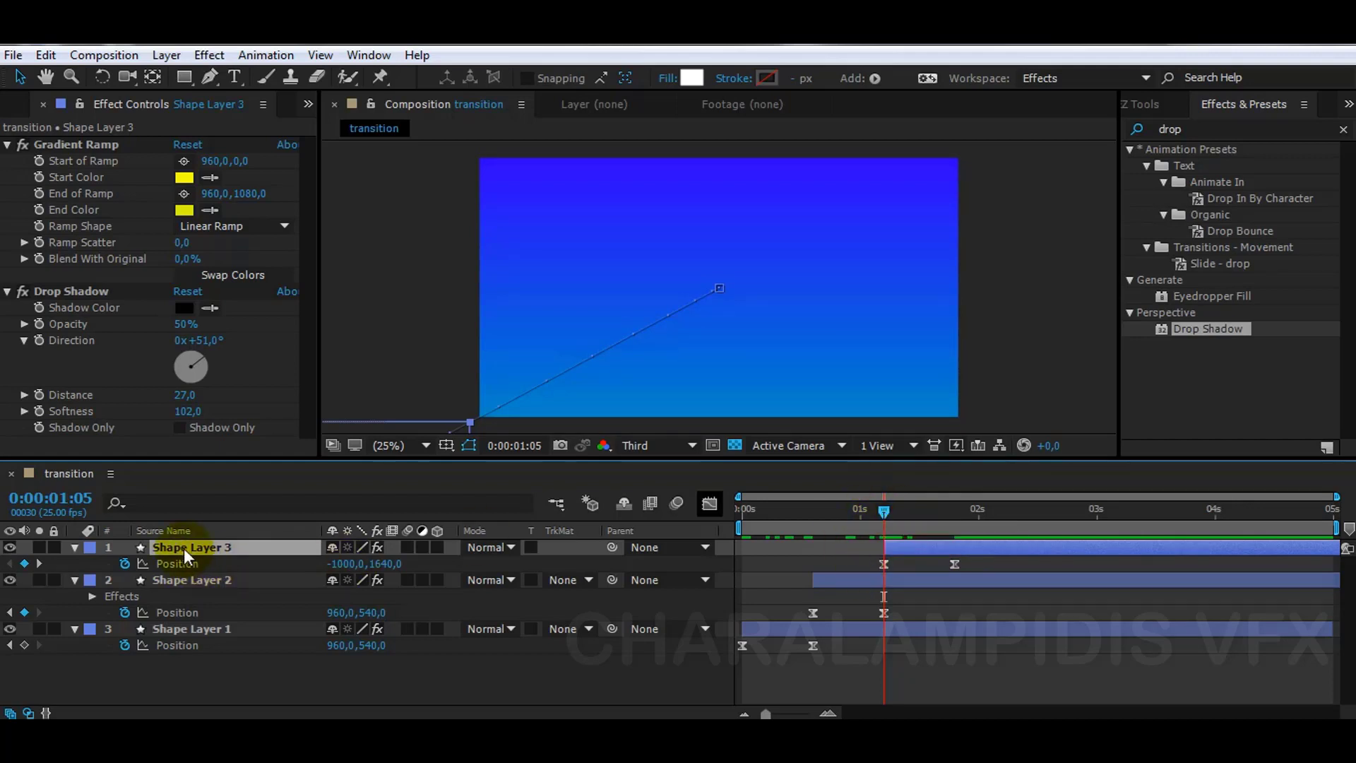
- Duplicate Shape Layer 3 and remove the copy's Position keyframes at 0:00:01:22, leaving it centred in the composition
key("ctrl+d")
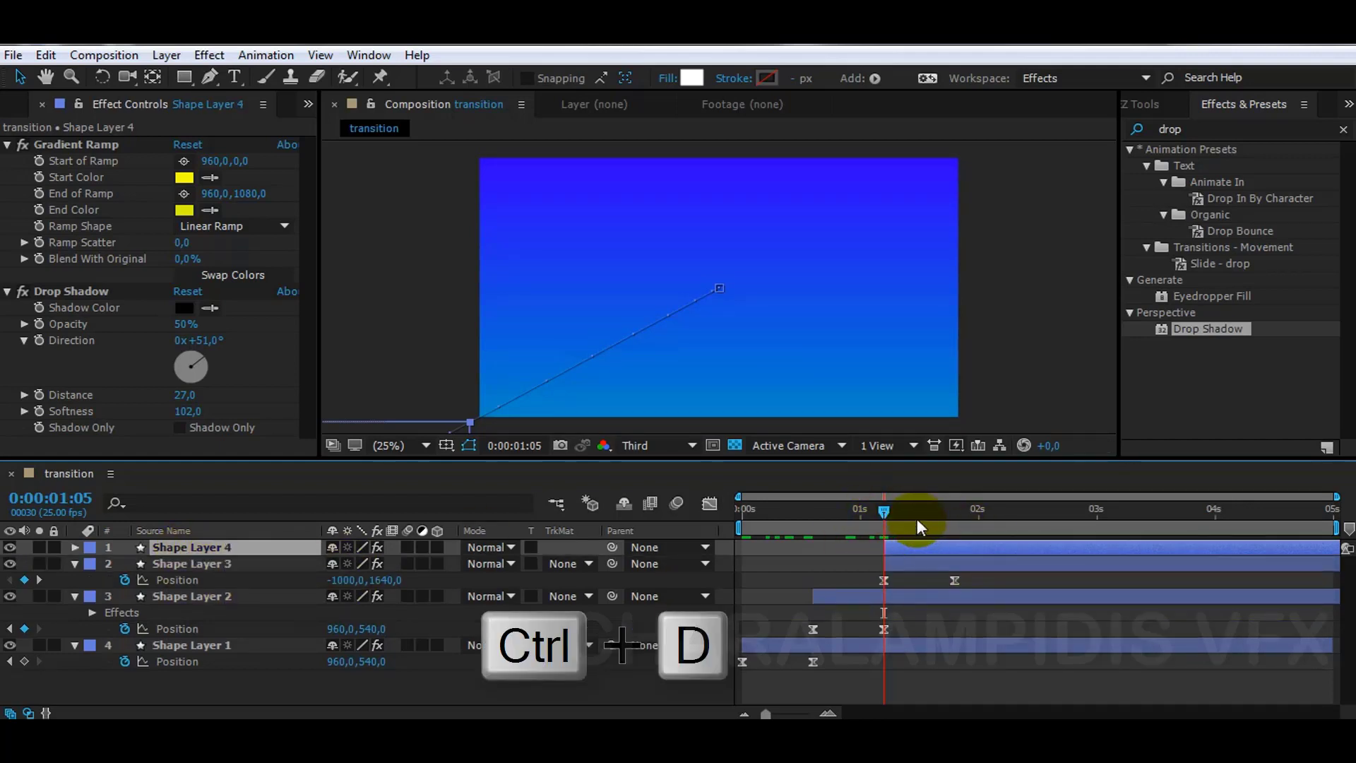
left_click(917, 519)
left_click_drag(917, 518, 968, 518)
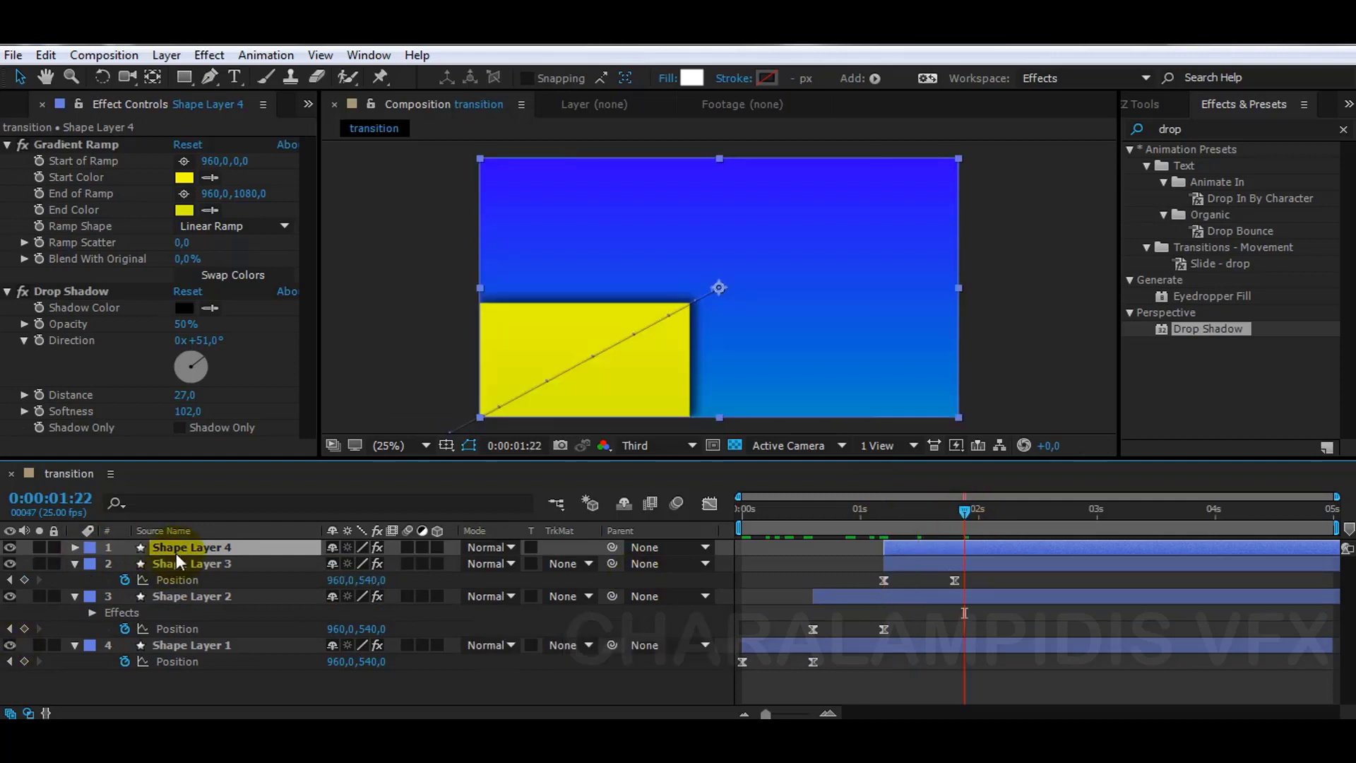
left_click(178, 548)
key("u")
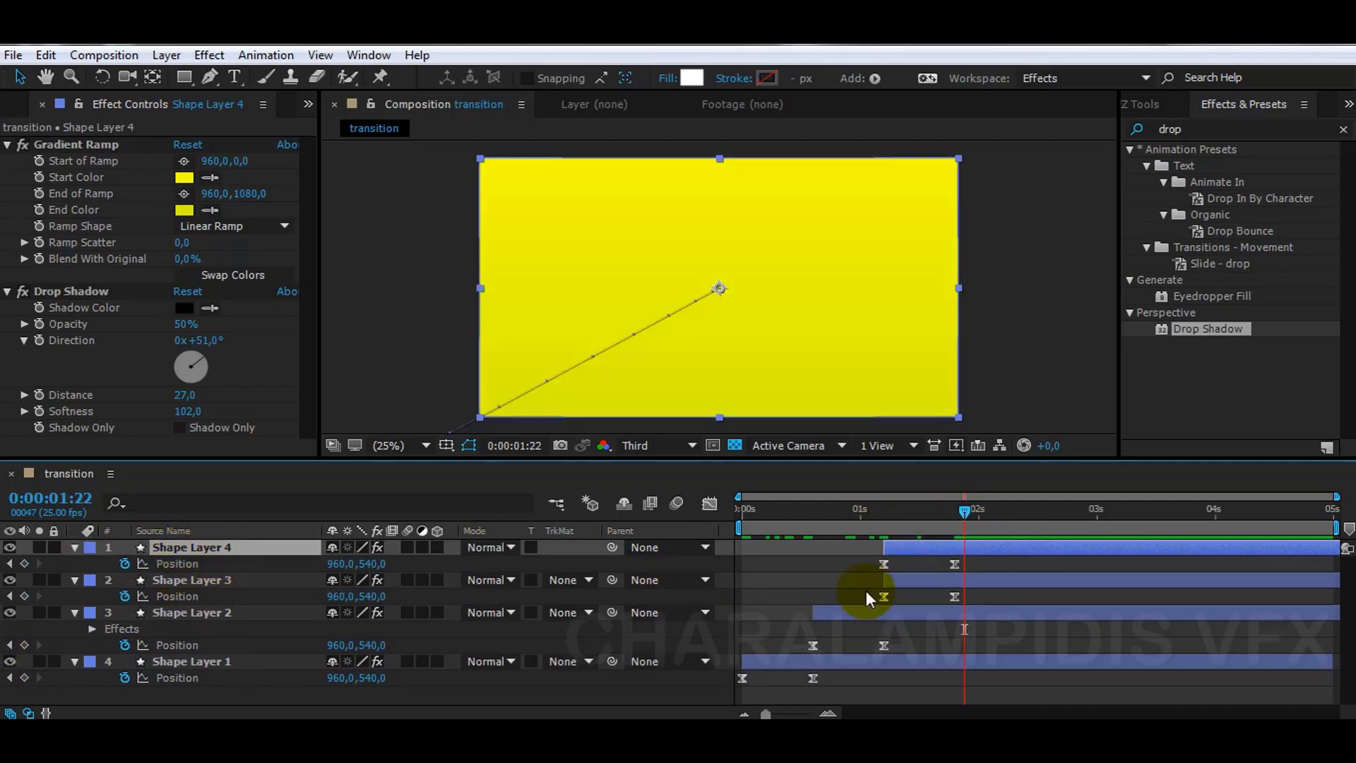
left_click(124, 563)
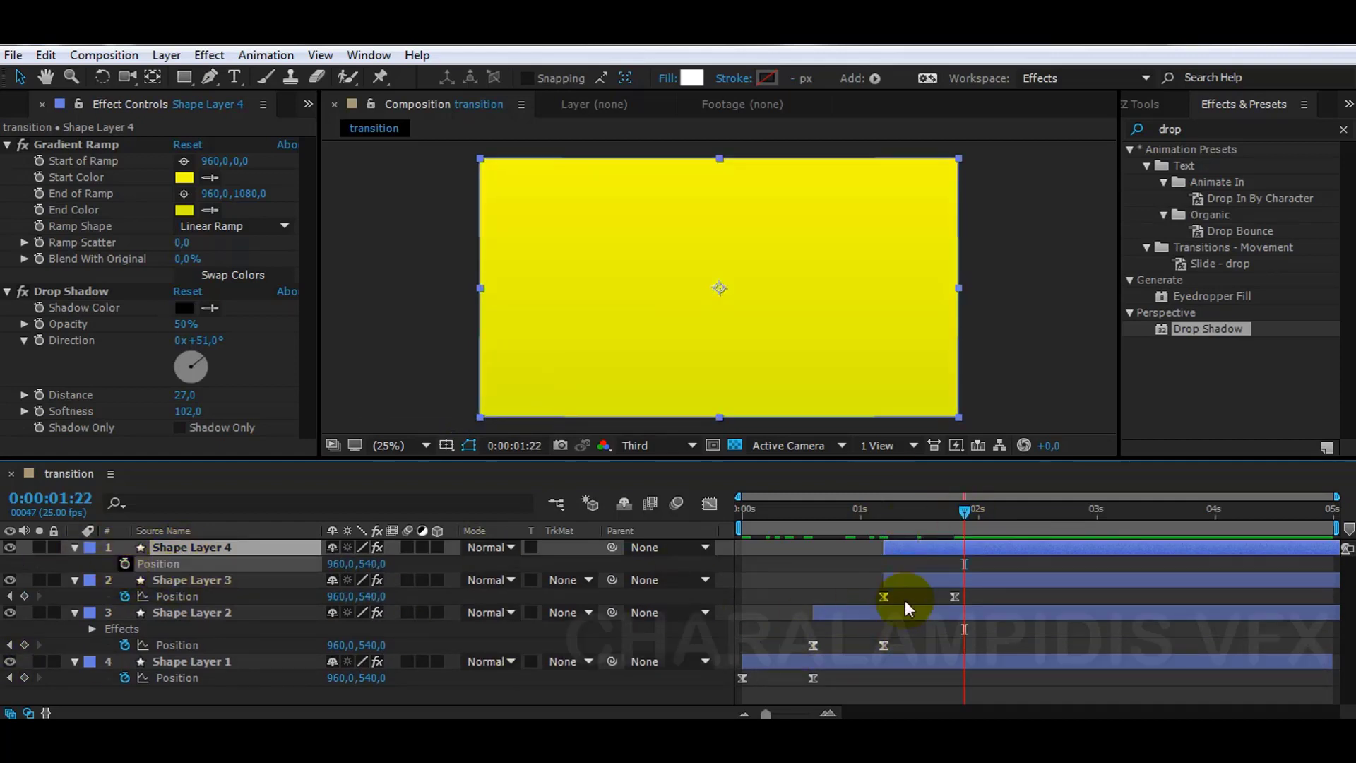
- Keyframe Shape Layer 4's Position at the centre at 0:00:01:20 and off-frame to the left, at -980, 540, at 0:00:01:05
left_click(952, 513)
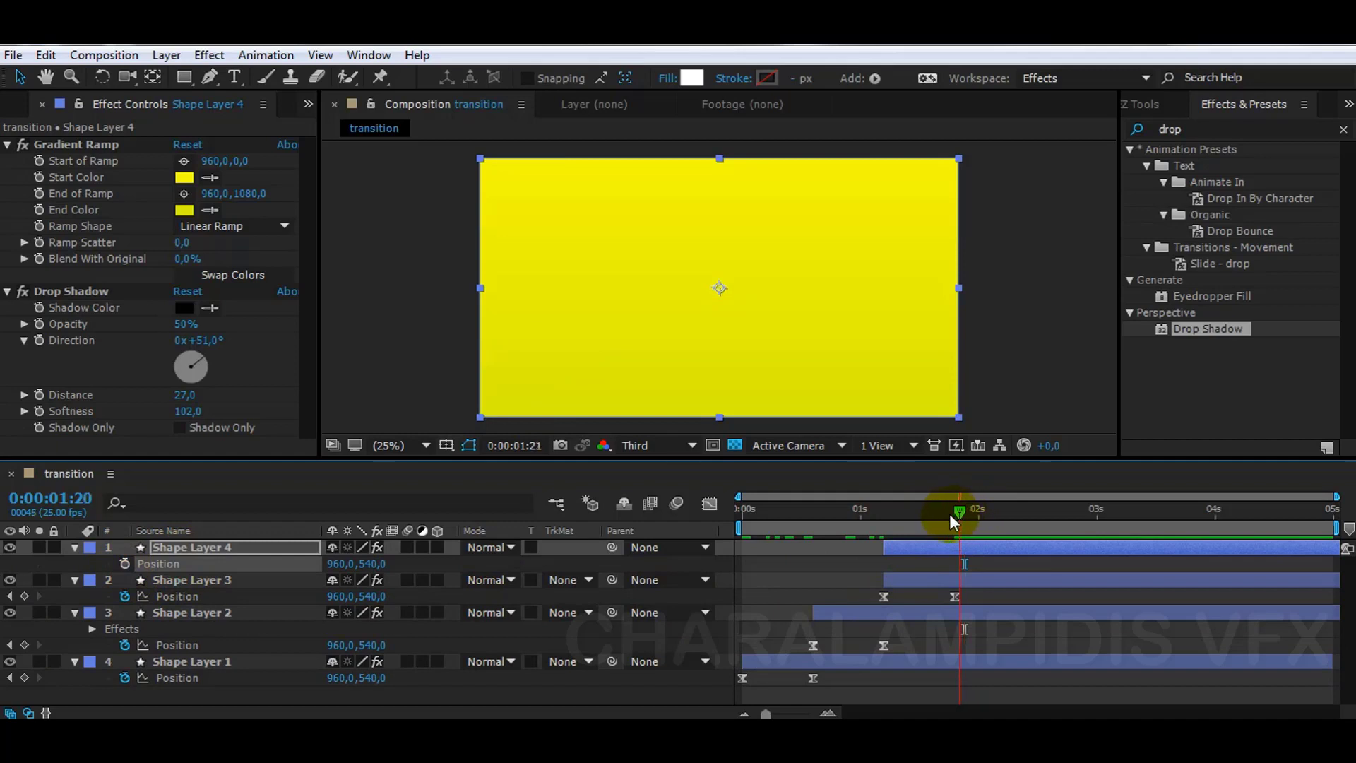
left_click(125, 562)
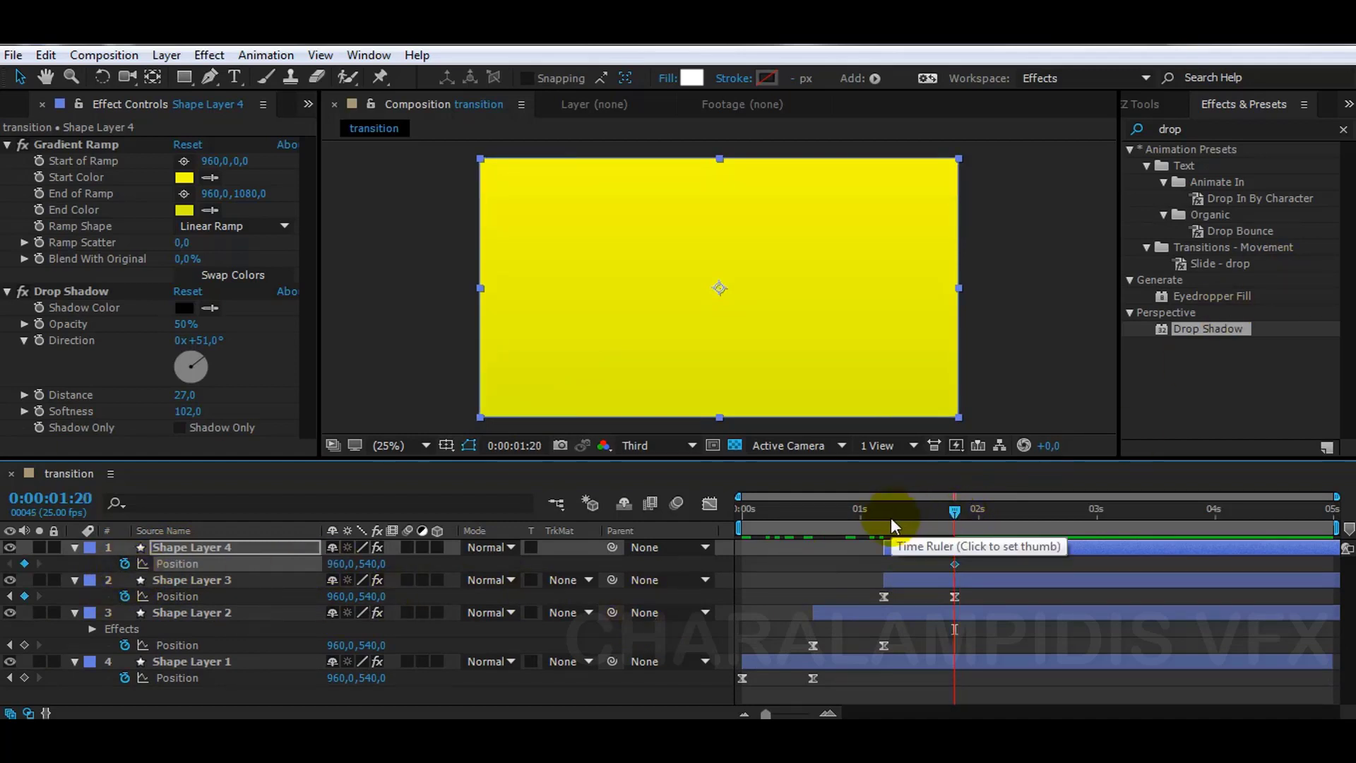
left_click_drag(892, 517, 888, 519)
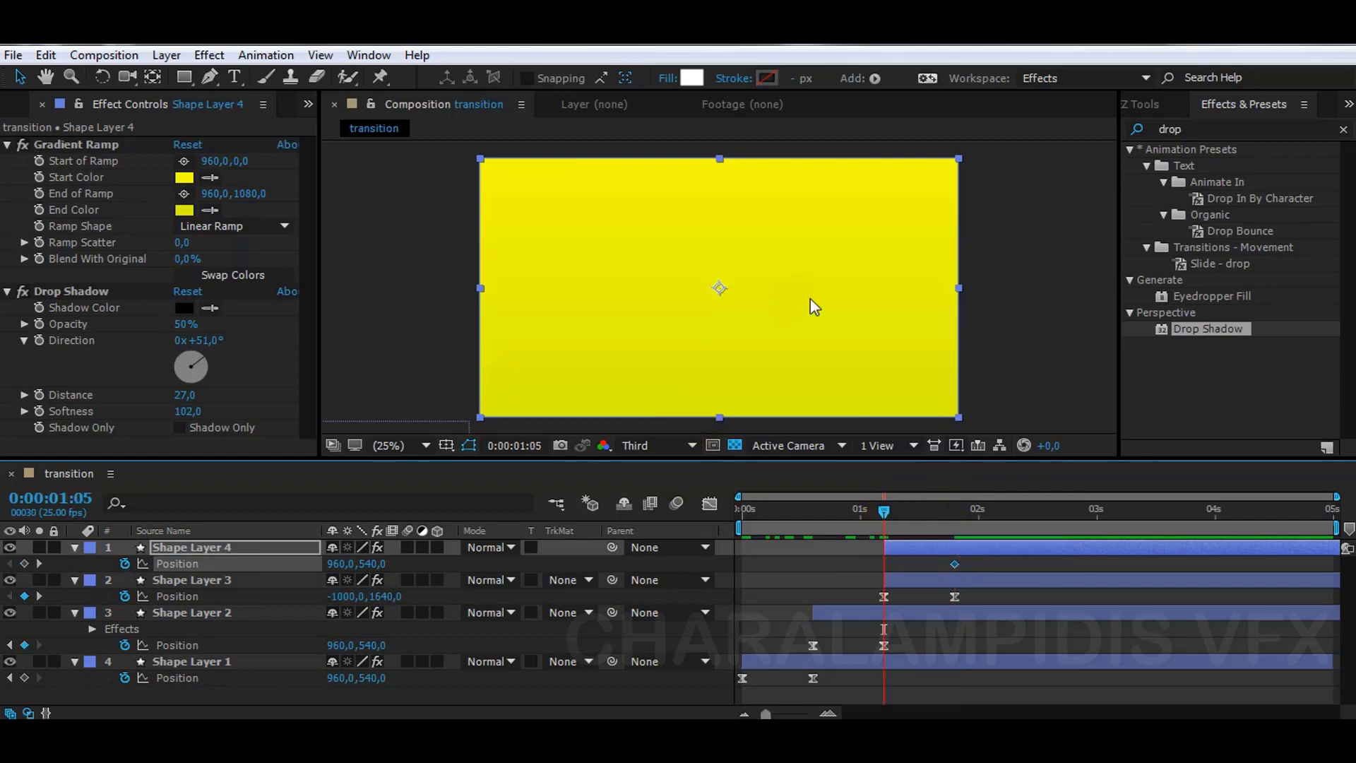
left_click(840, 298)
left_click_drag(840, 298, 361, 315)
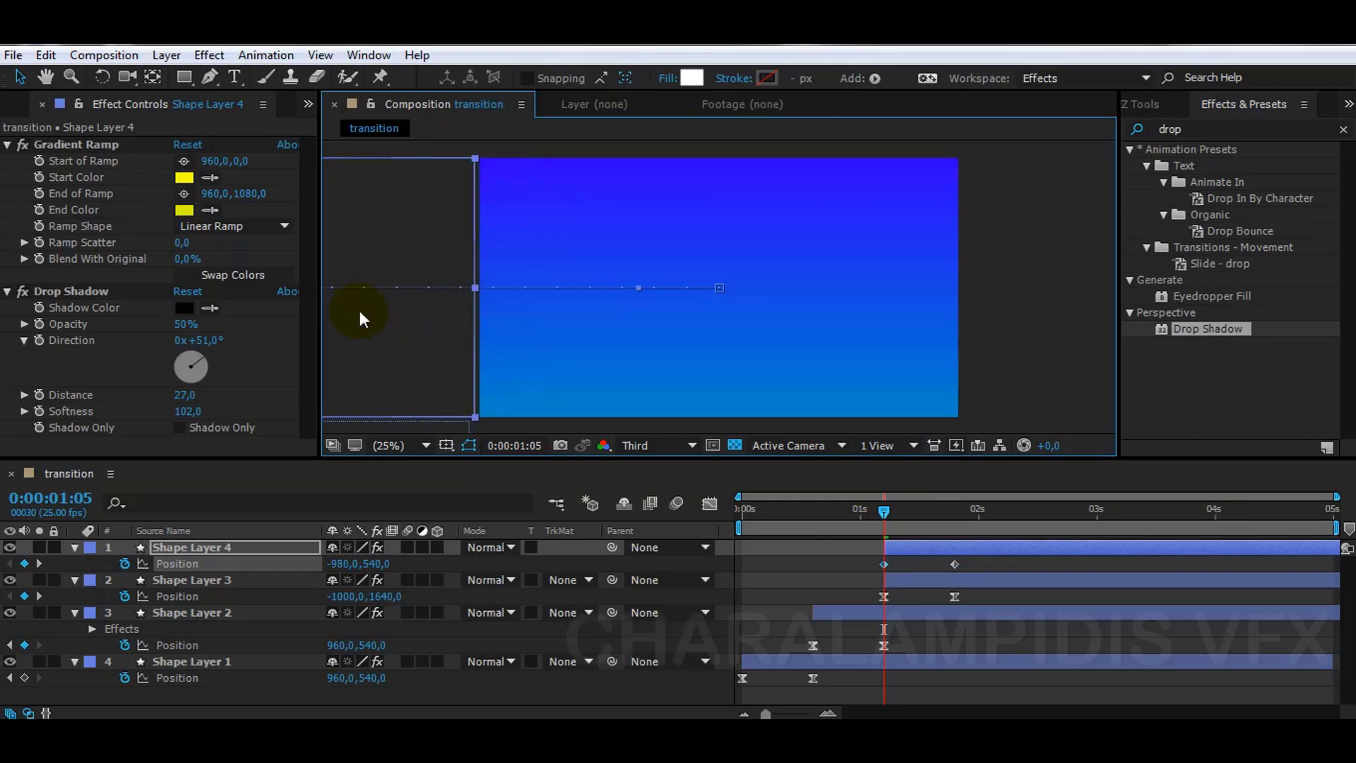
- Apply Easy Ease to both of Shape Layer 4's Position keyframes
left_click_drag(974, 561, 875, 573)
left_click(1138, 104)
key("F9")
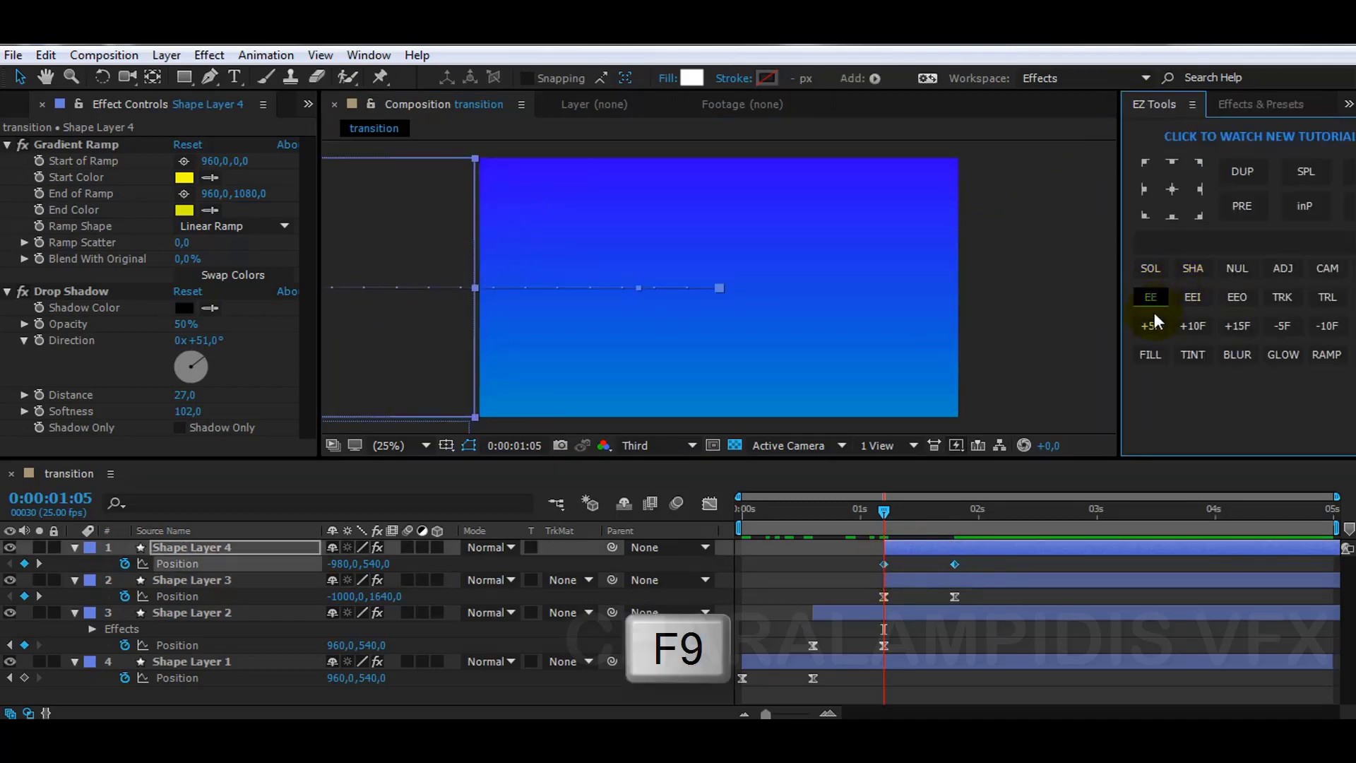
- Add a new full-size mask to Shape Layer 4 and keyframe its Mask Path at 0:00:01:20
left_click(952, 519)
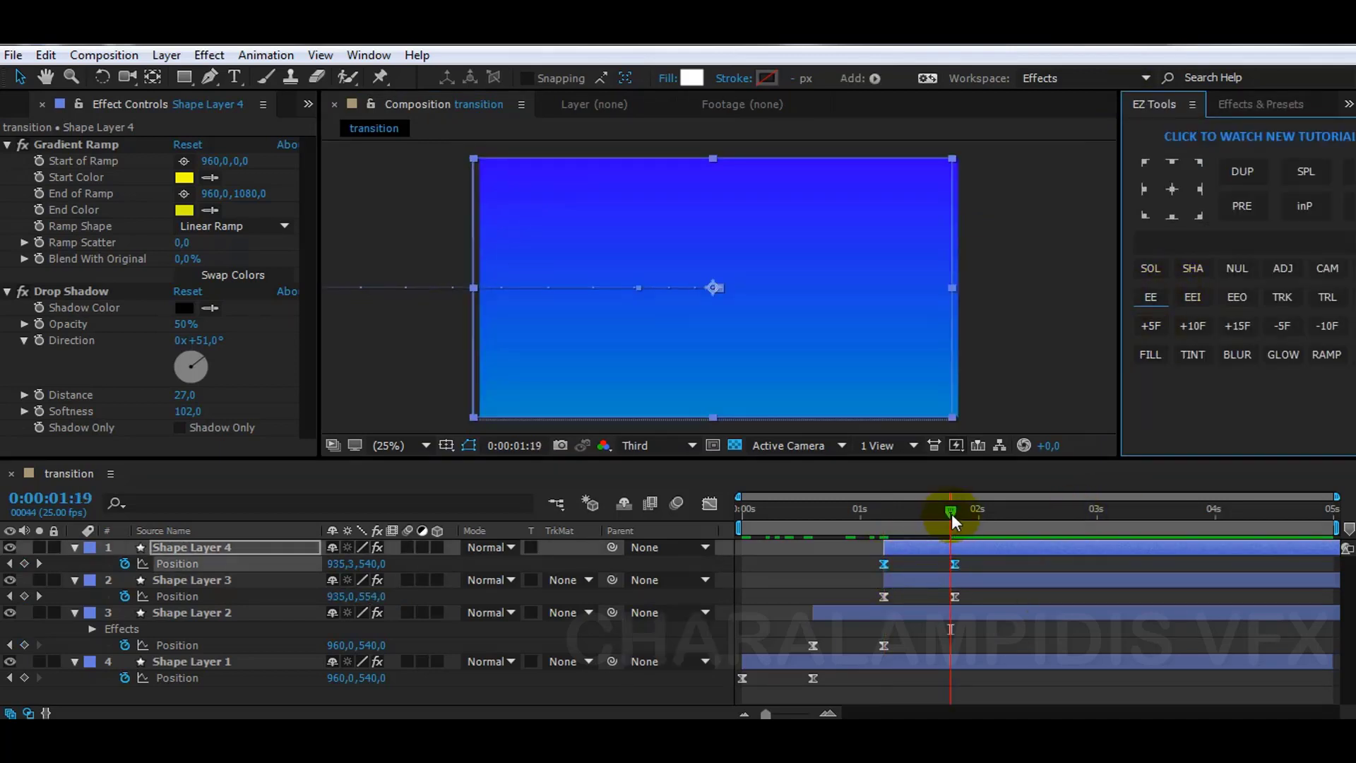
left_click_drag(951, 514, 953, 515)
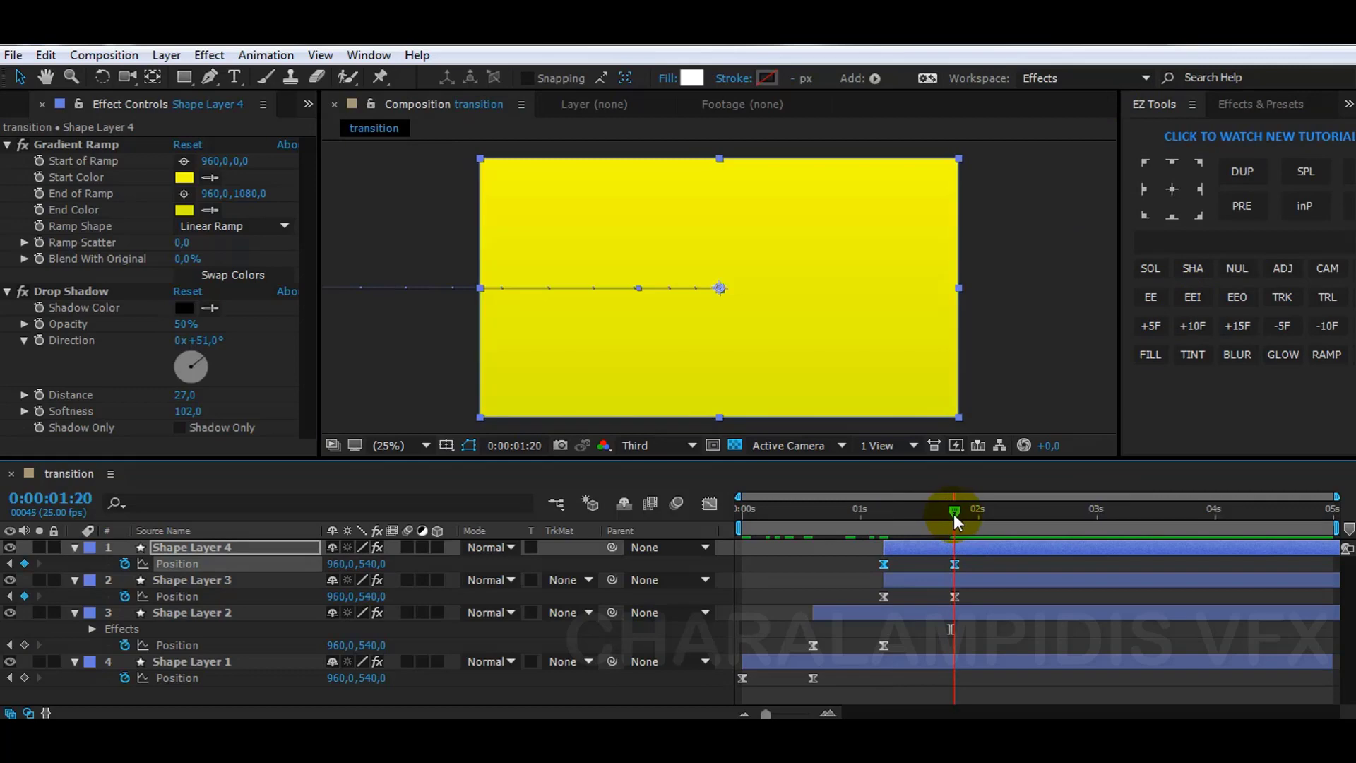
right_click(183, 546)
mouse_move(387, 131)
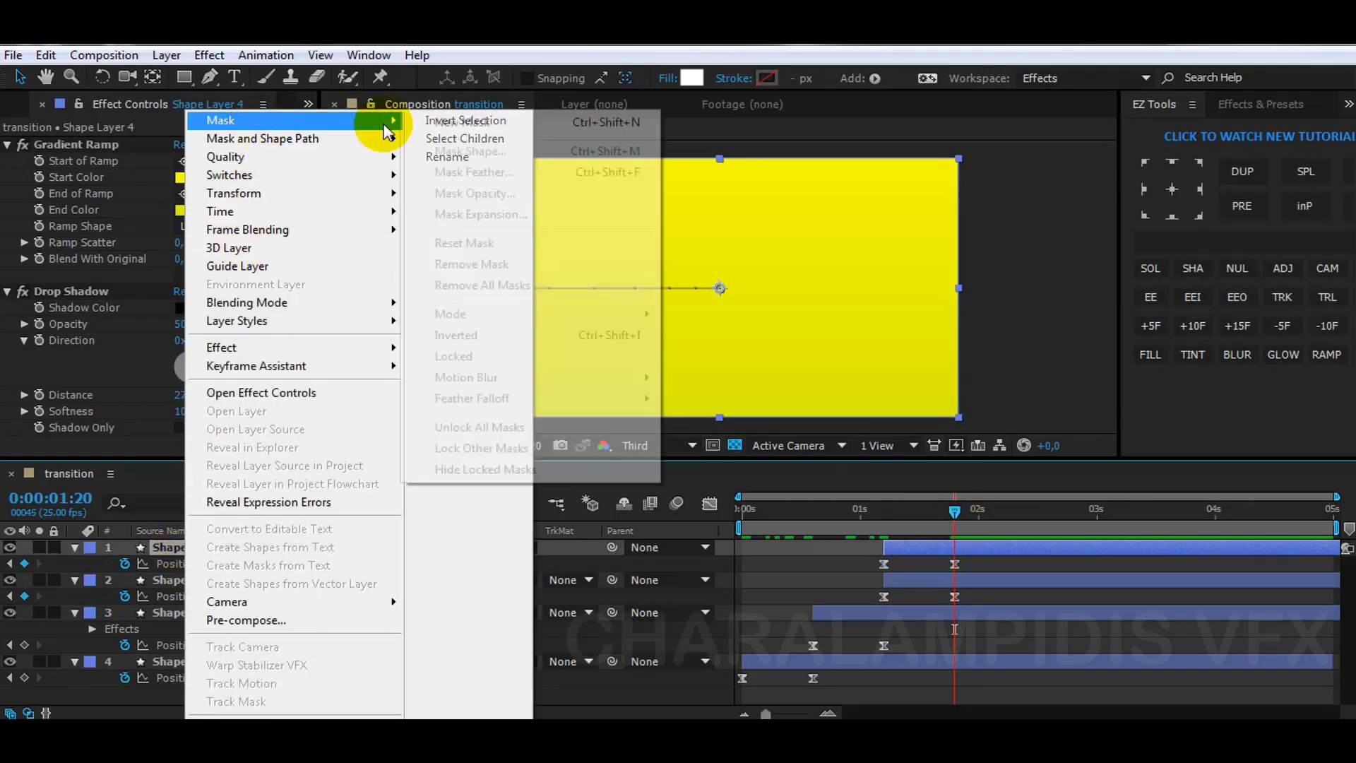
left_click(462, 121)
key("m")
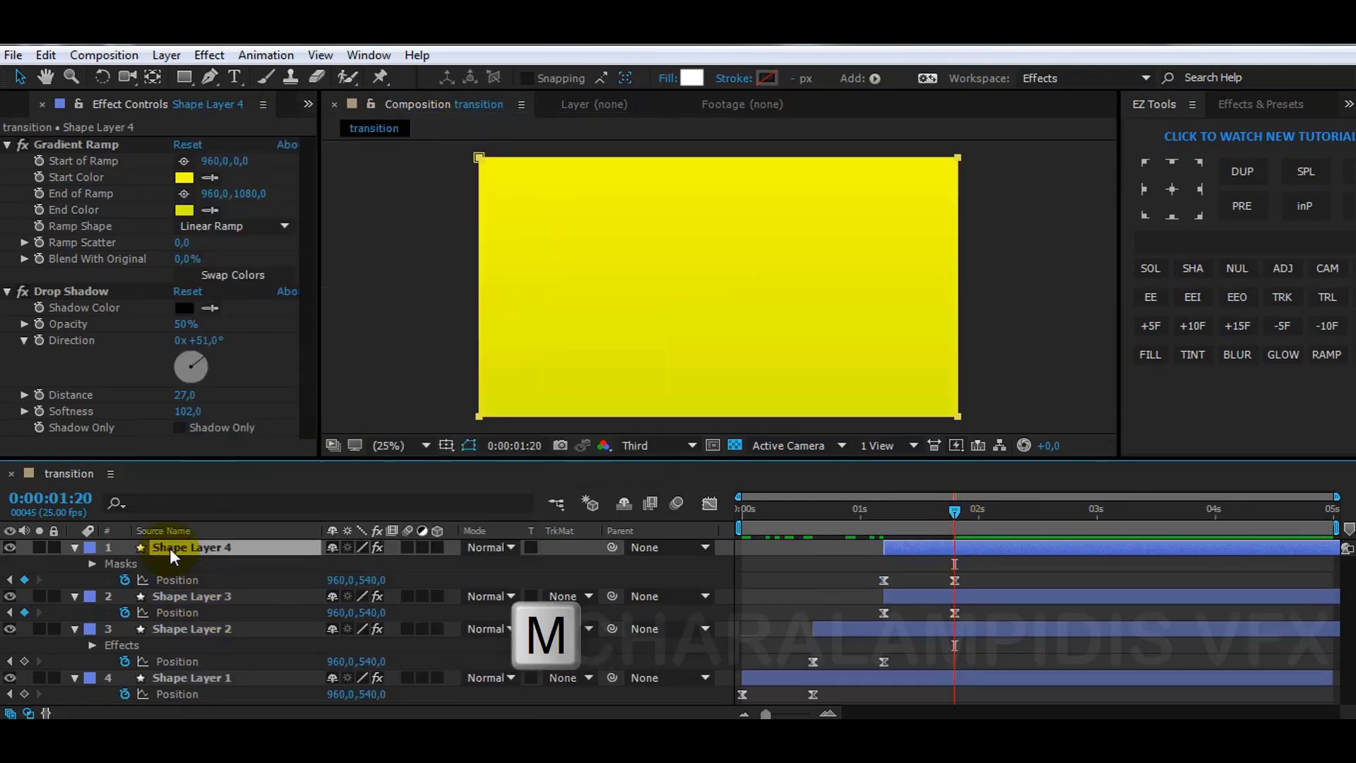
key("alt+m")
- At 0:00:02:10, move the mask's left edge past the right side of the frame to keyframe the wipe-out
left_click(1032, 344)
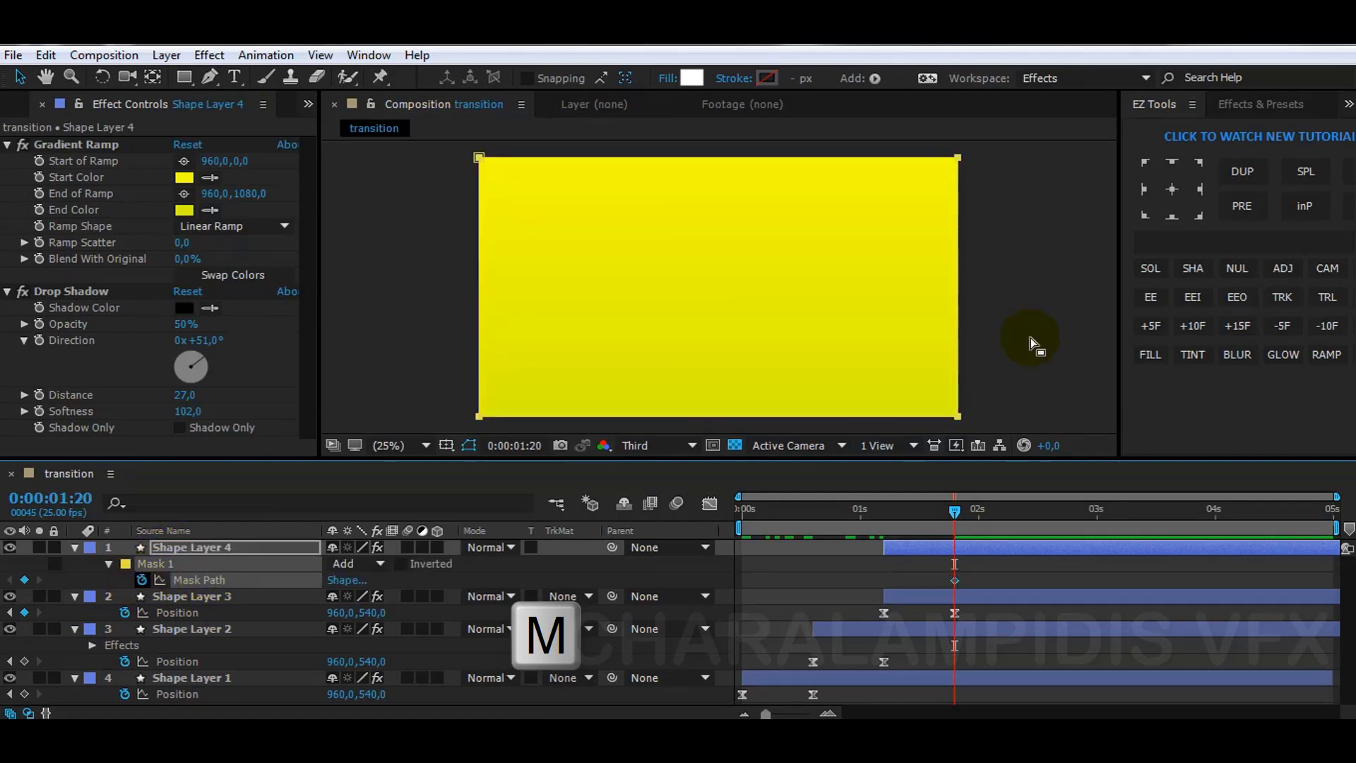
left_click(1238, 326)
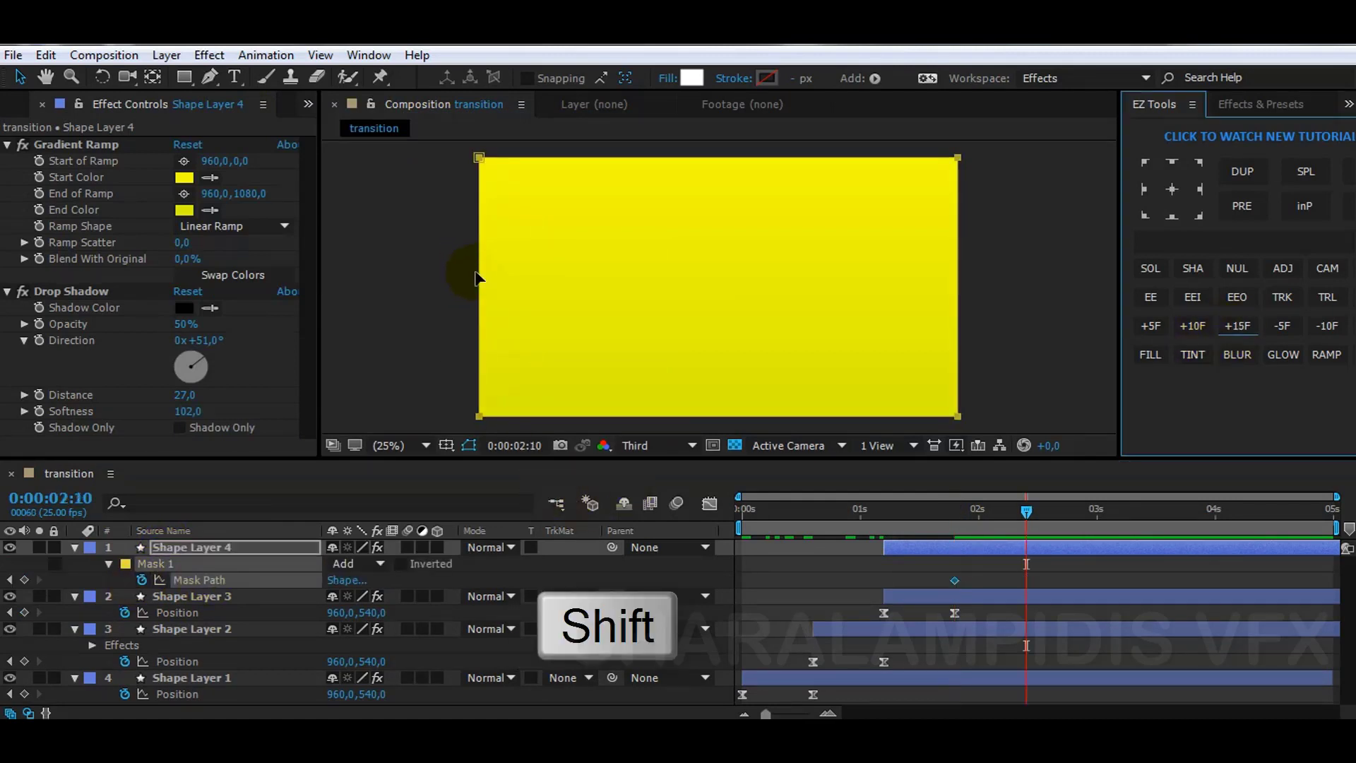
left_click_drag(482, 275, 970, 288)
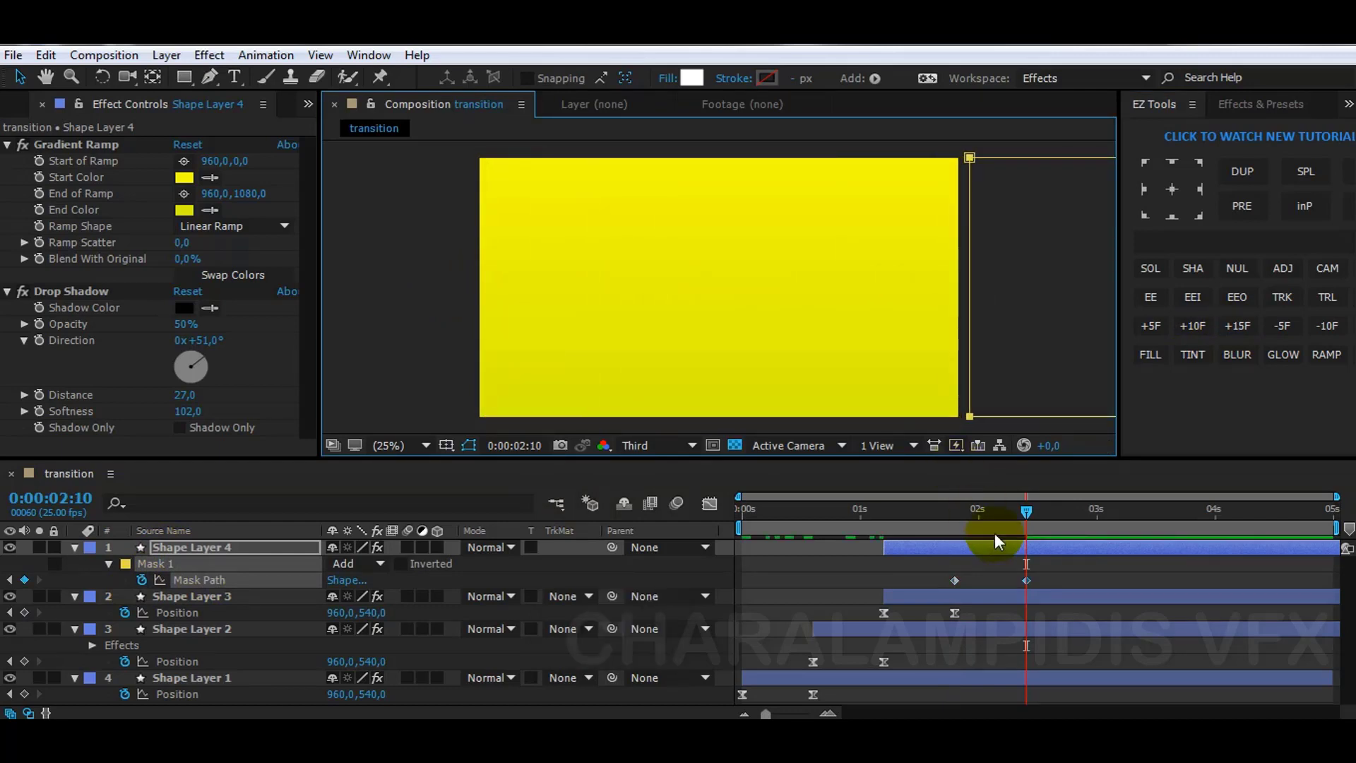
- With the playhead at 0:00:02:03, set Shape Layer 4's Gradient Ramp start color to cyan 00EAFF
left_click(993, 510)
left_click(145, 214)
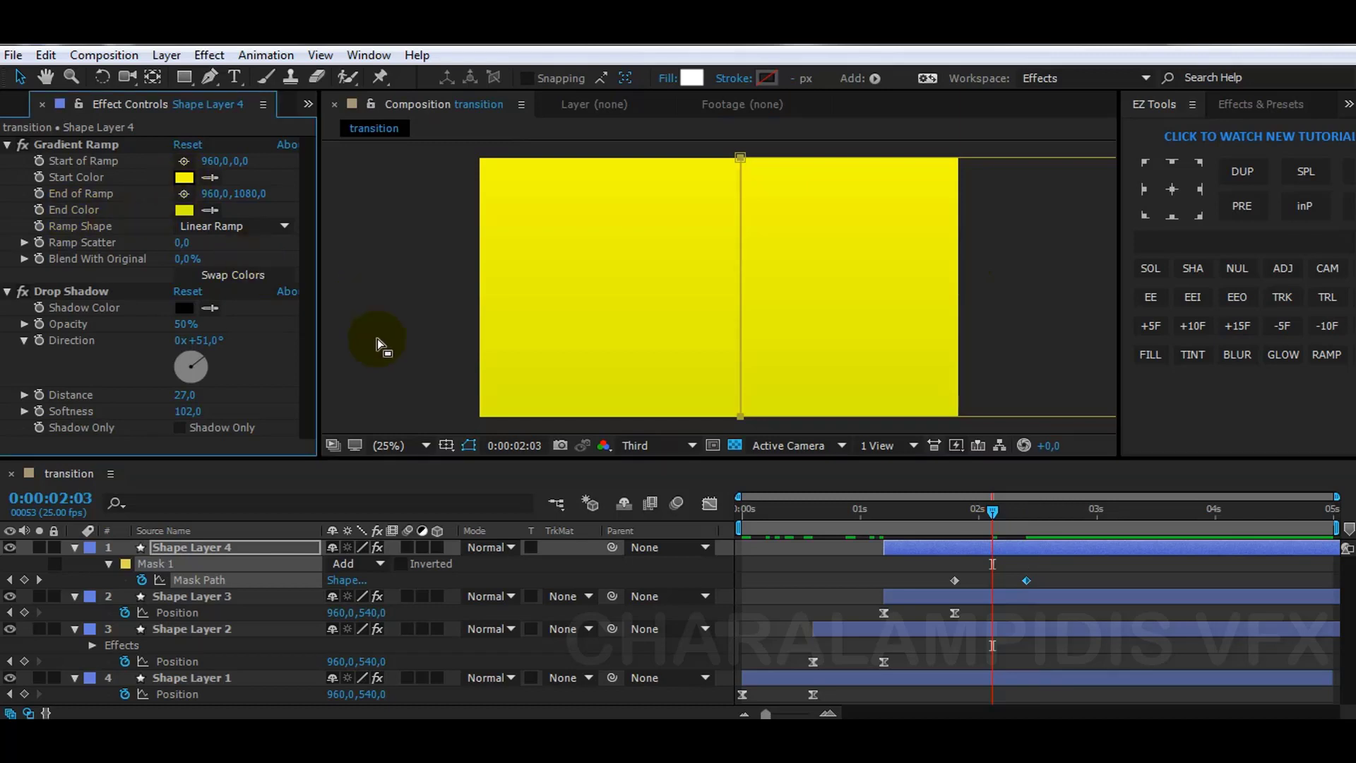
left_click(185, 177)
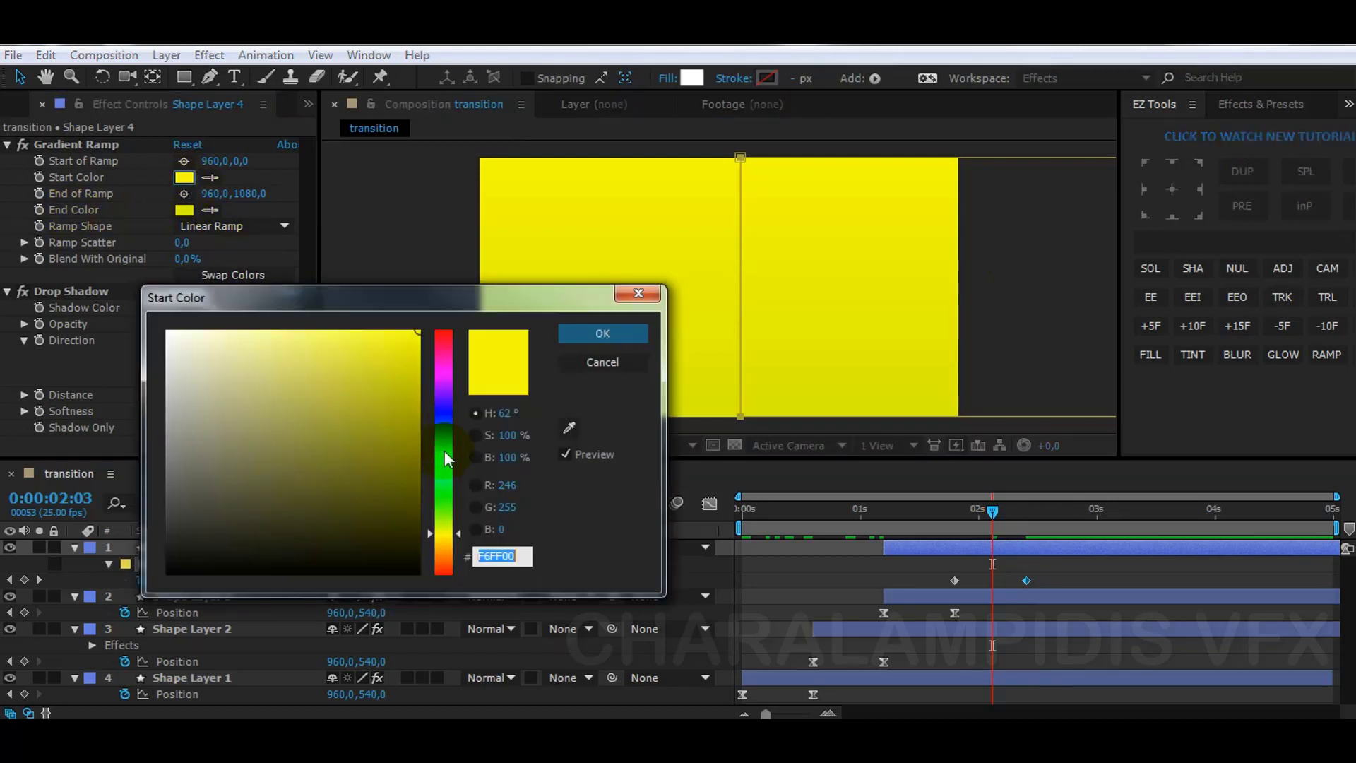
left_click(444, 450)
left_click(603, 336)
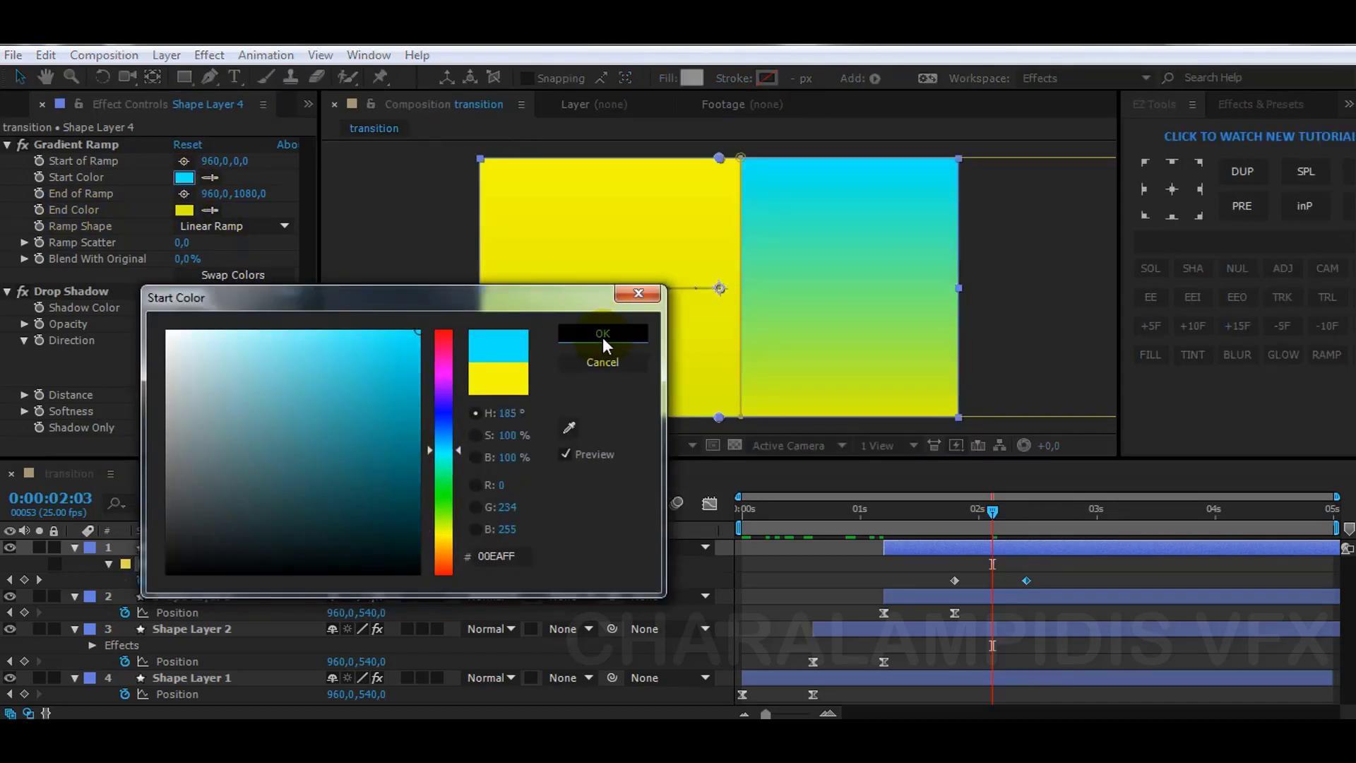
- Set Shape Layer 4's Gradient Ramp end color to the slightly darker cyan 03D4ED
left_click(182, 210)
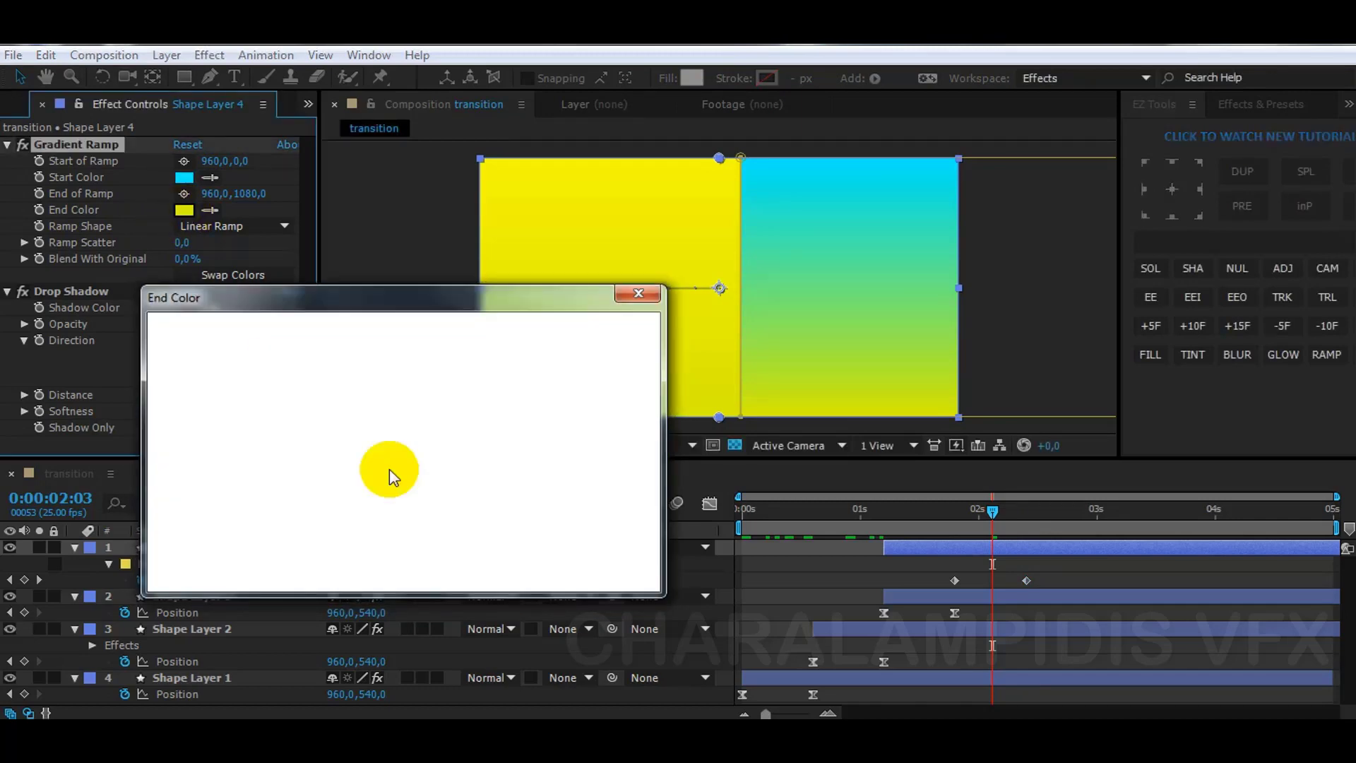
left_click(442, 448)
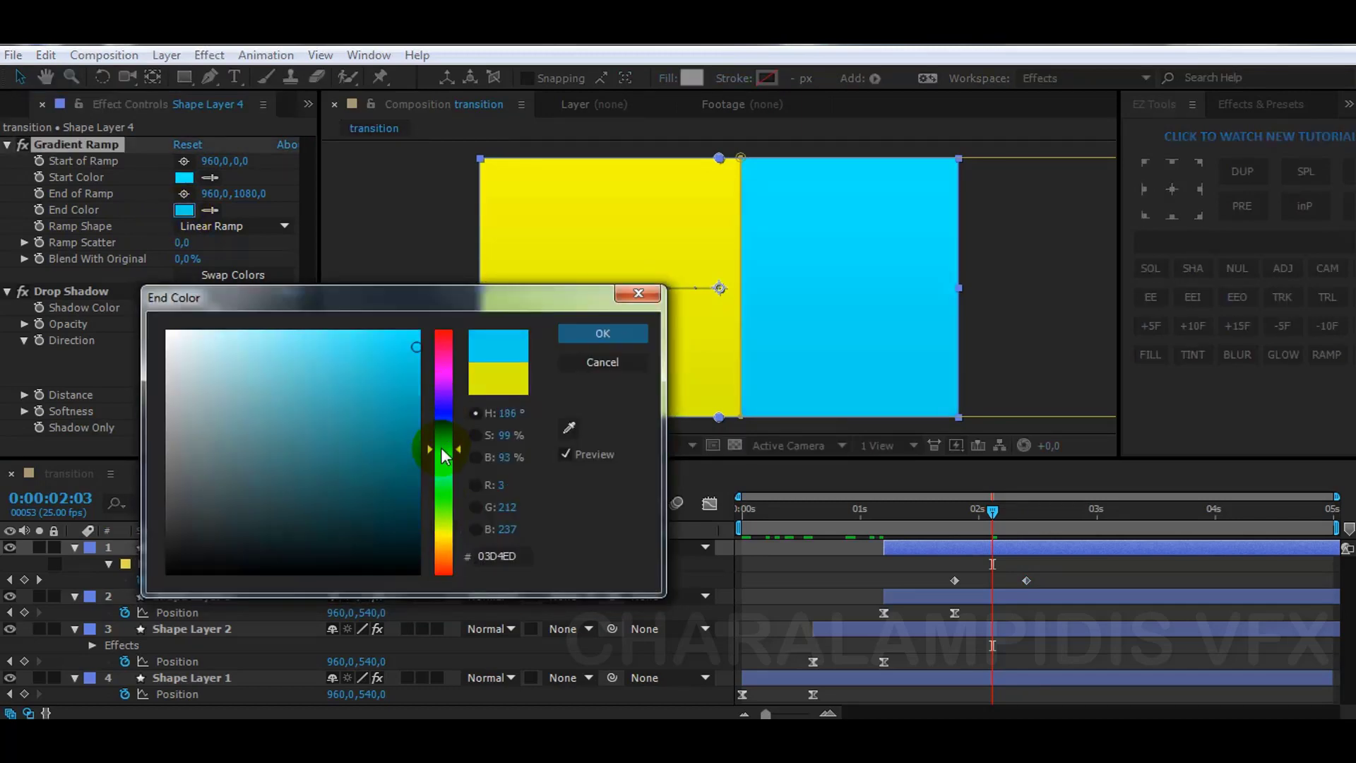
left_click(594, 334)
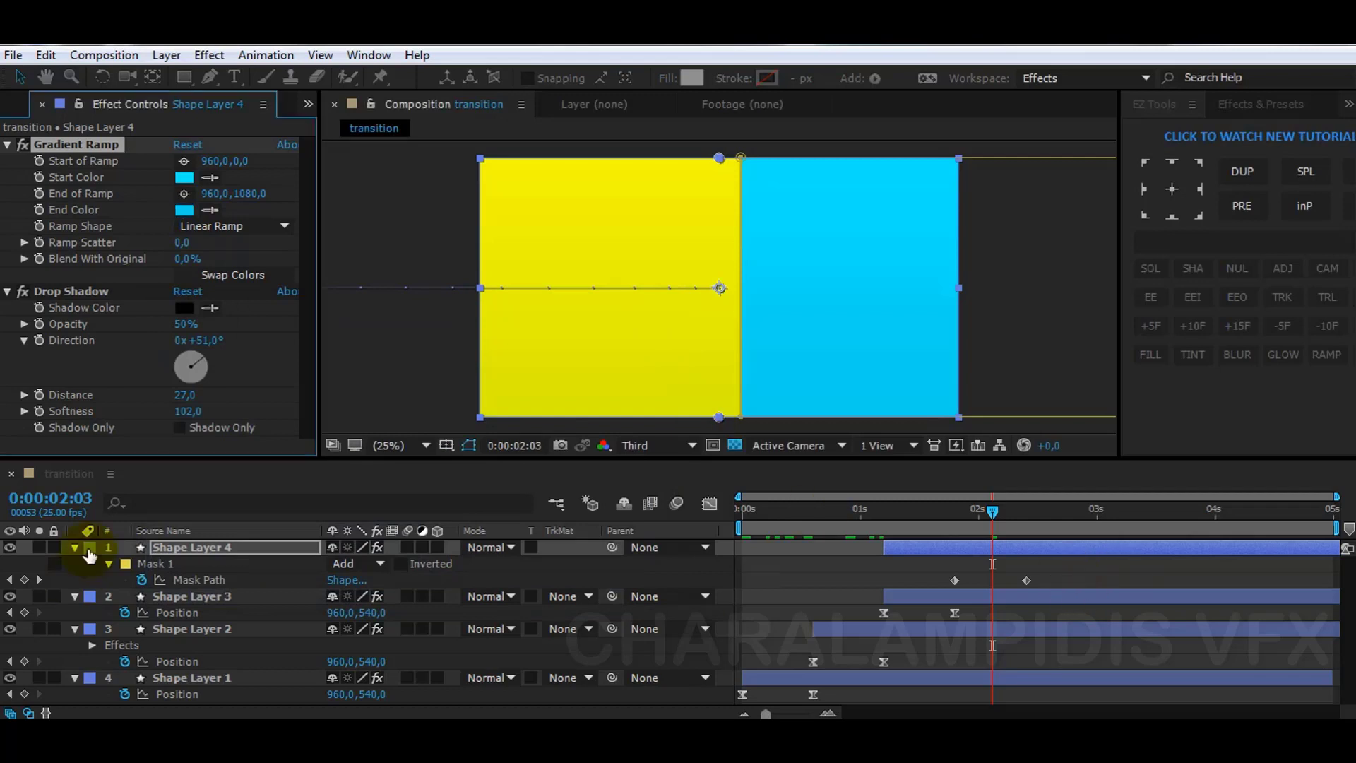
- Apply Easy Ease to Shape Layer 4's Mask Path keyframes and shift the layer in time so it starts at 0:00:01:20
left_click(176, 549)
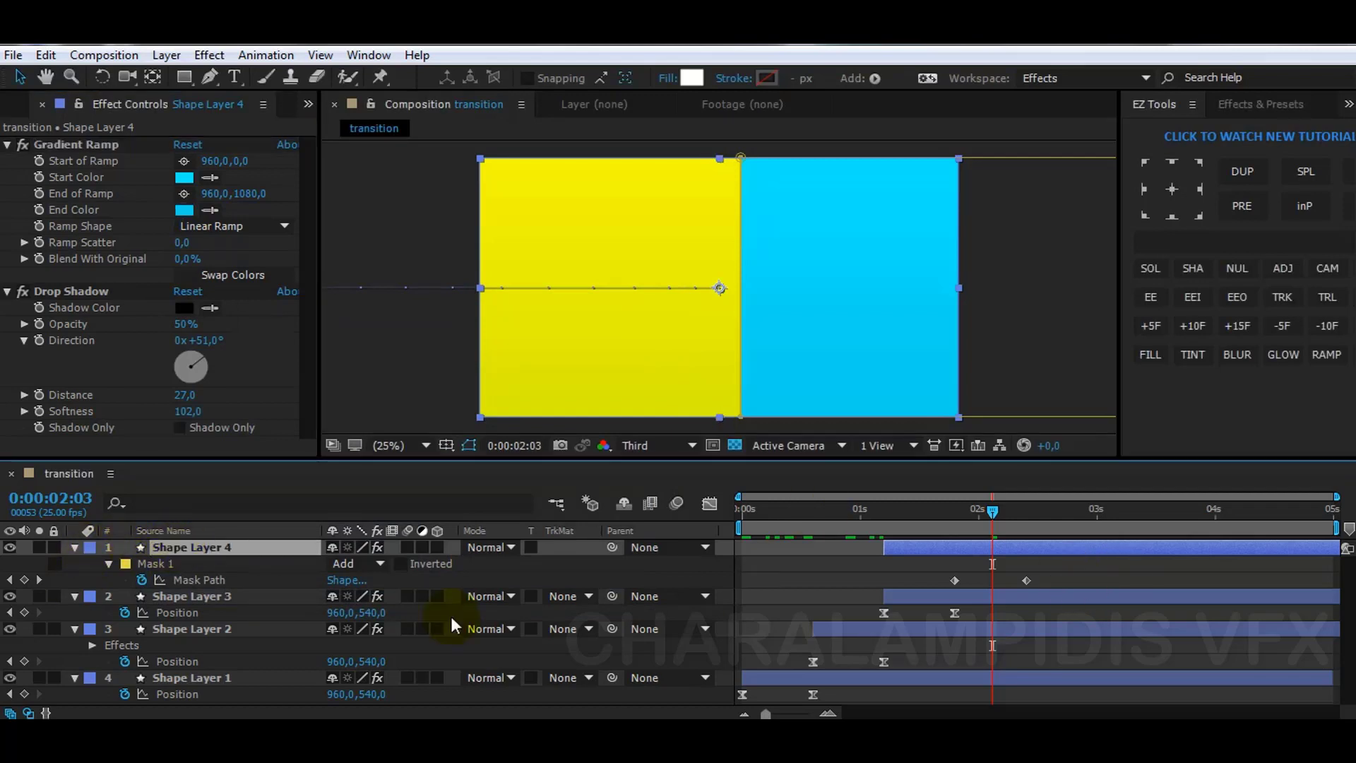
key("shift+p")
left_click(954, 580)
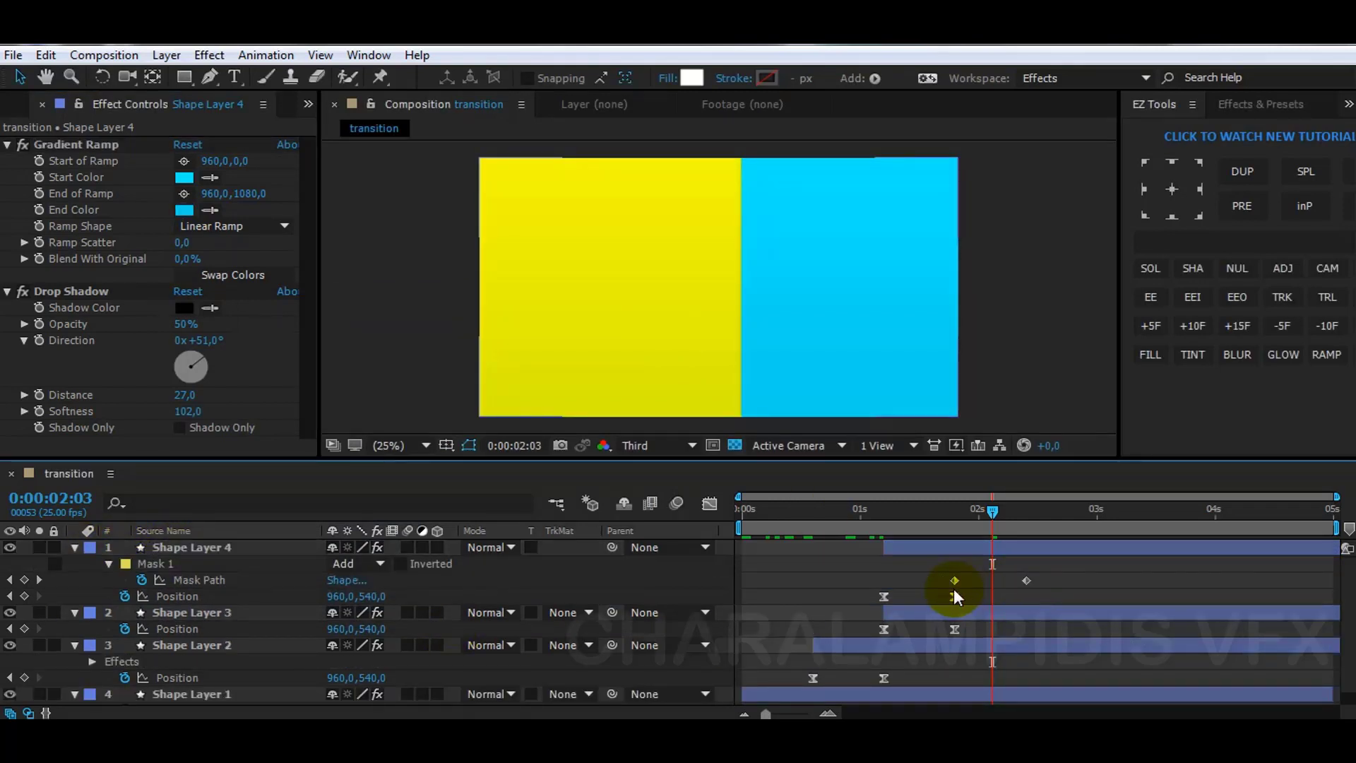
left_click_drag(1042, 570, 948, 588)
left_click(1150, 297)
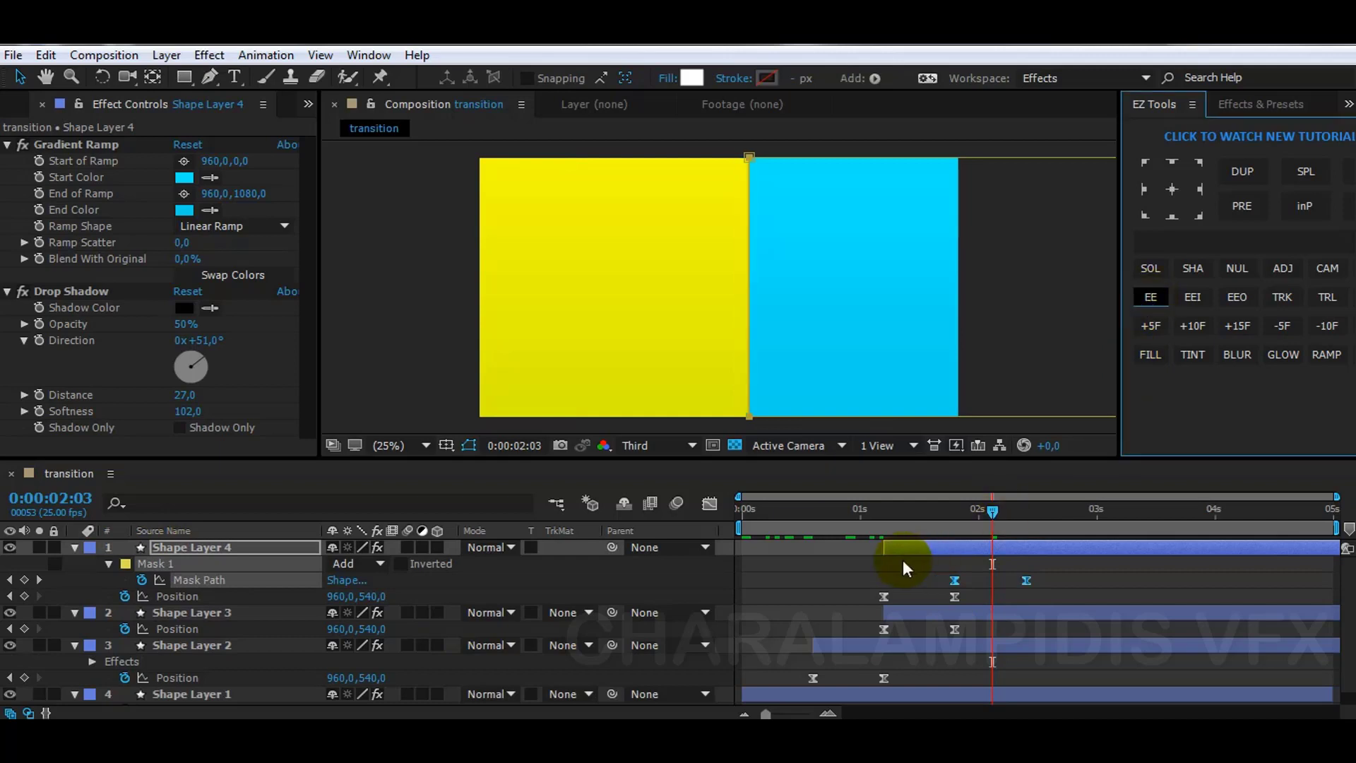
left_click_drag(901, 552, 973, 553)
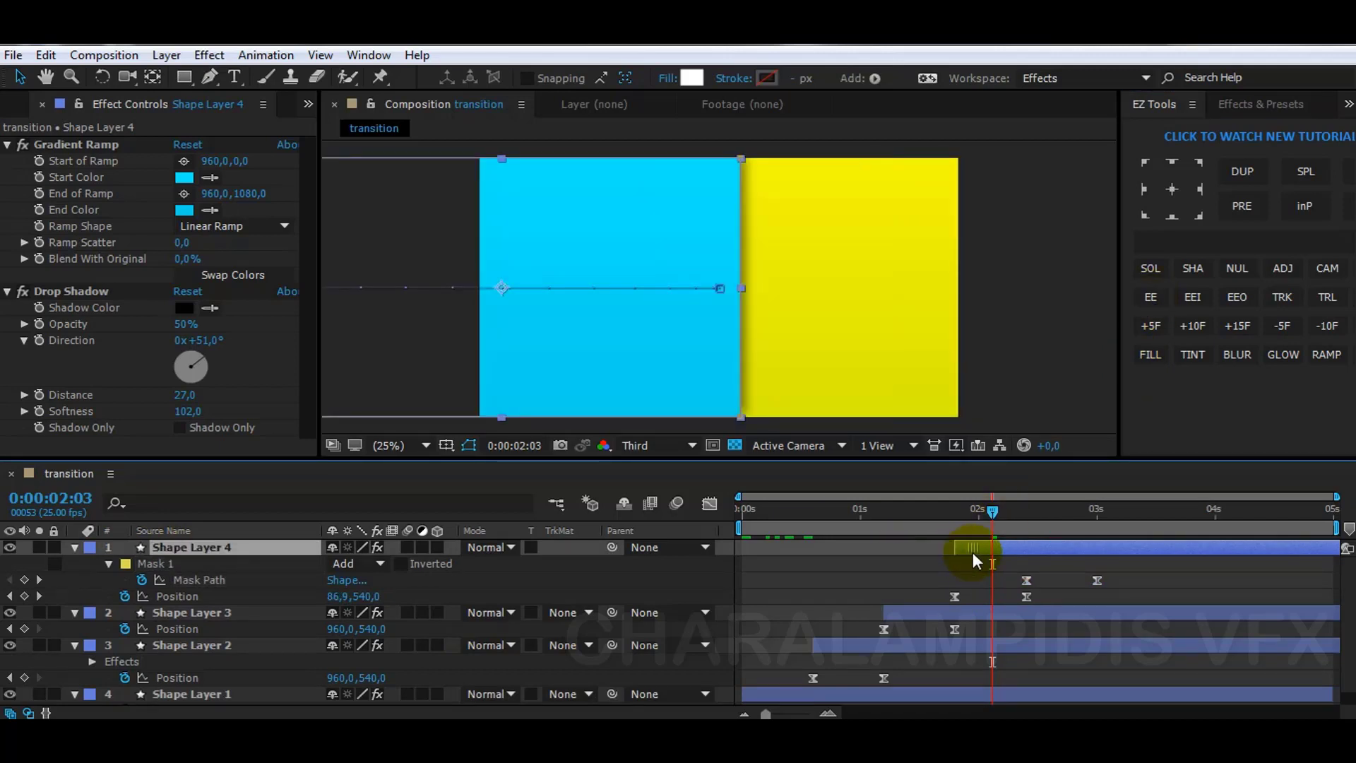
left_click(778, 579)
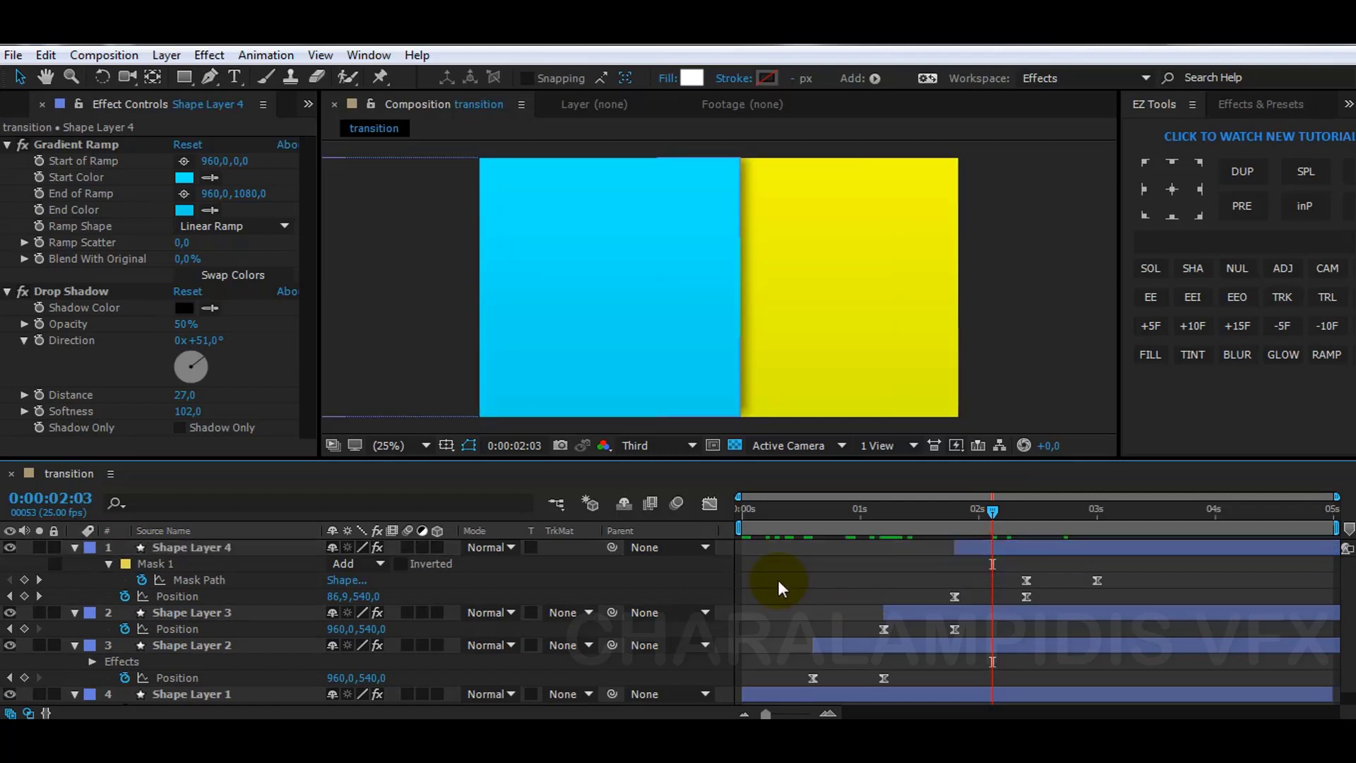
- Trim the end of Shape Layer 1 to 0:00:01:05 and the end of Shape Layer 2 to 0:00:01:20
scroll(781, 582, "down", 1)
left_click(886, 515)
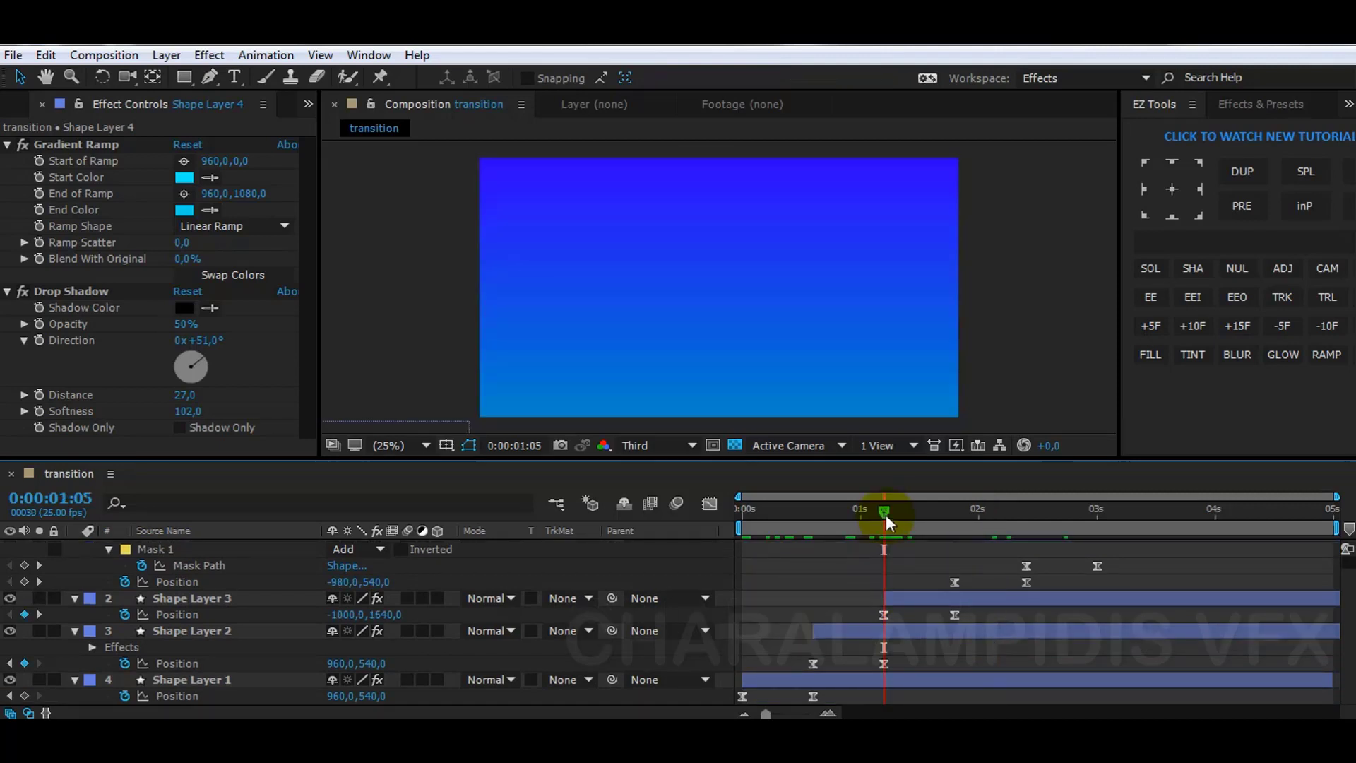
left_click(841, 684)
key("ctrl+bracketright")
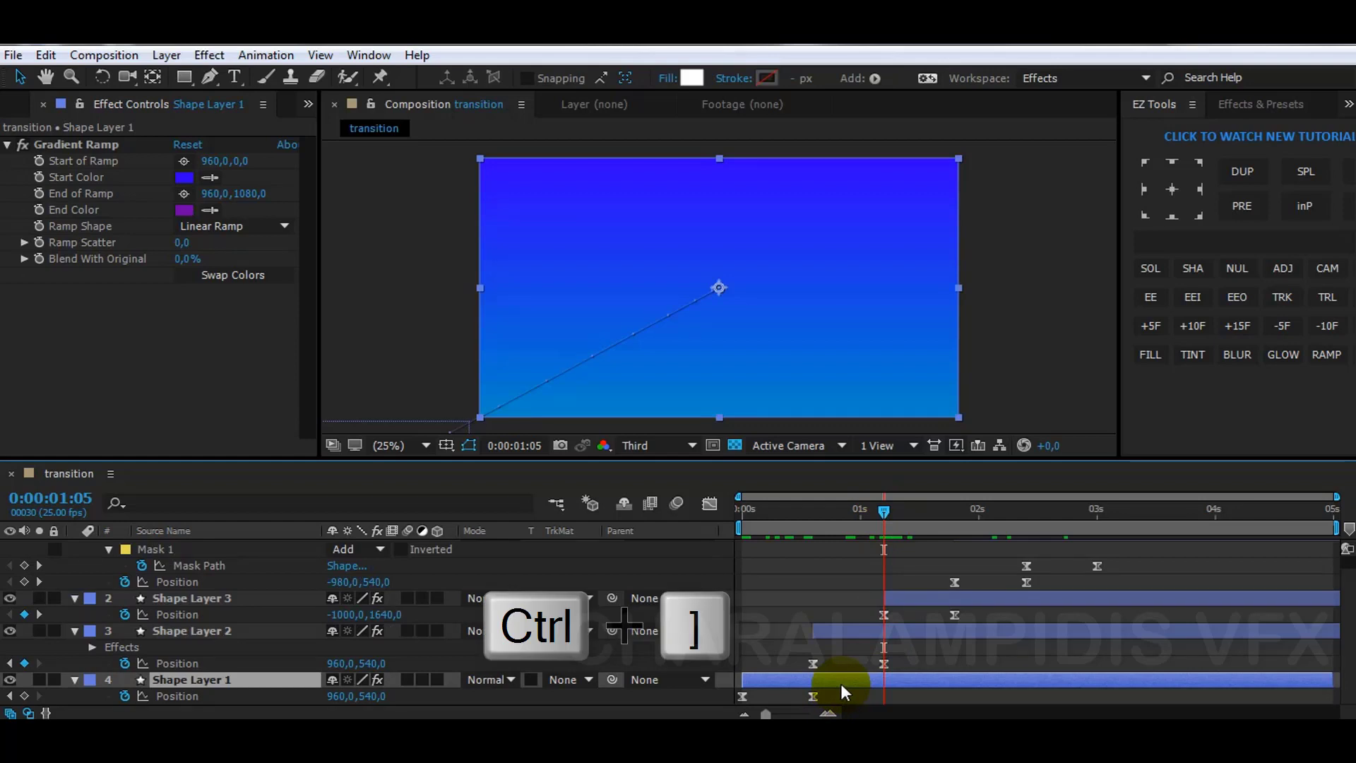
left_click(954, 514)
left_click(928, 630)
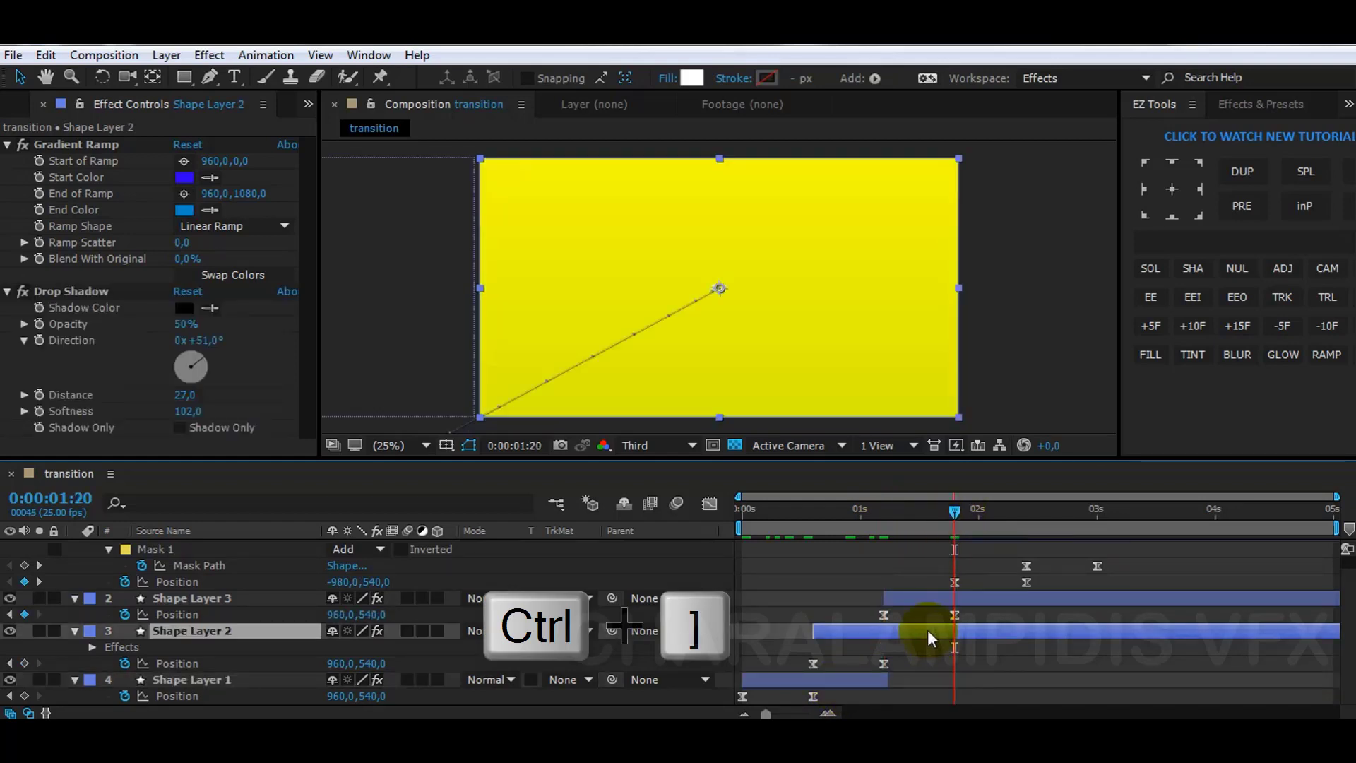
key("ctrl+bracketright")
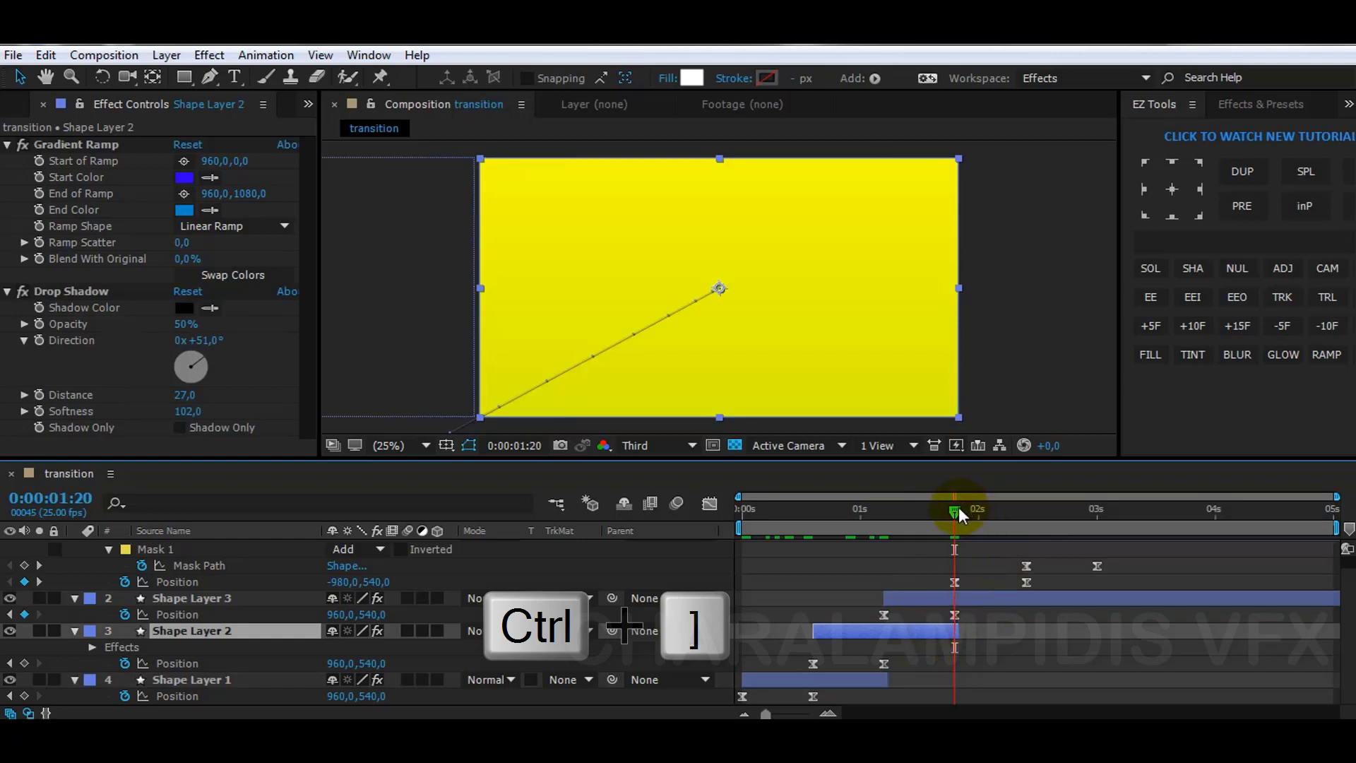
- Trim the end of Shape Layer 3 to 0:00:02:10 and the end of Shape Layer 4 to 0:00:03:00
left_click_drag(959, 506, 1028, 516)
left_click(1015, 603)
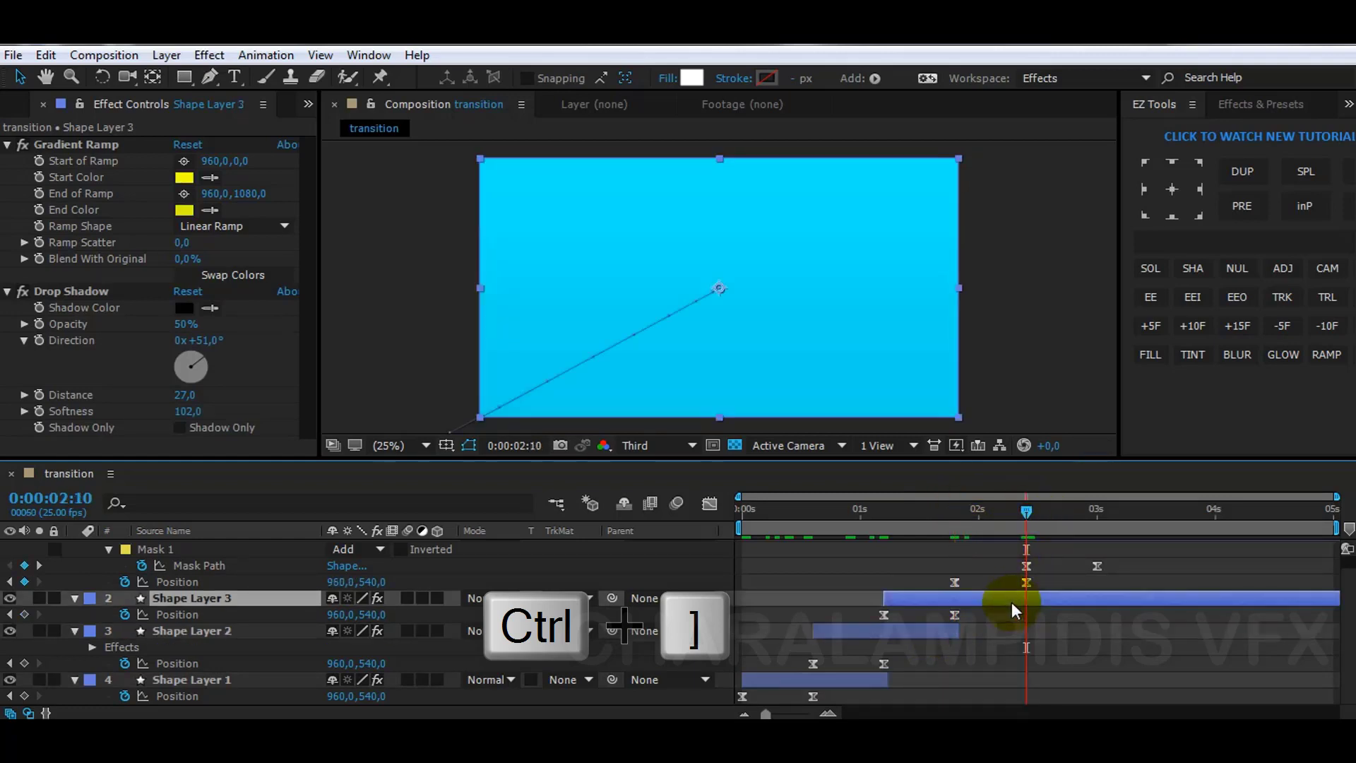
key("ctrl+]")
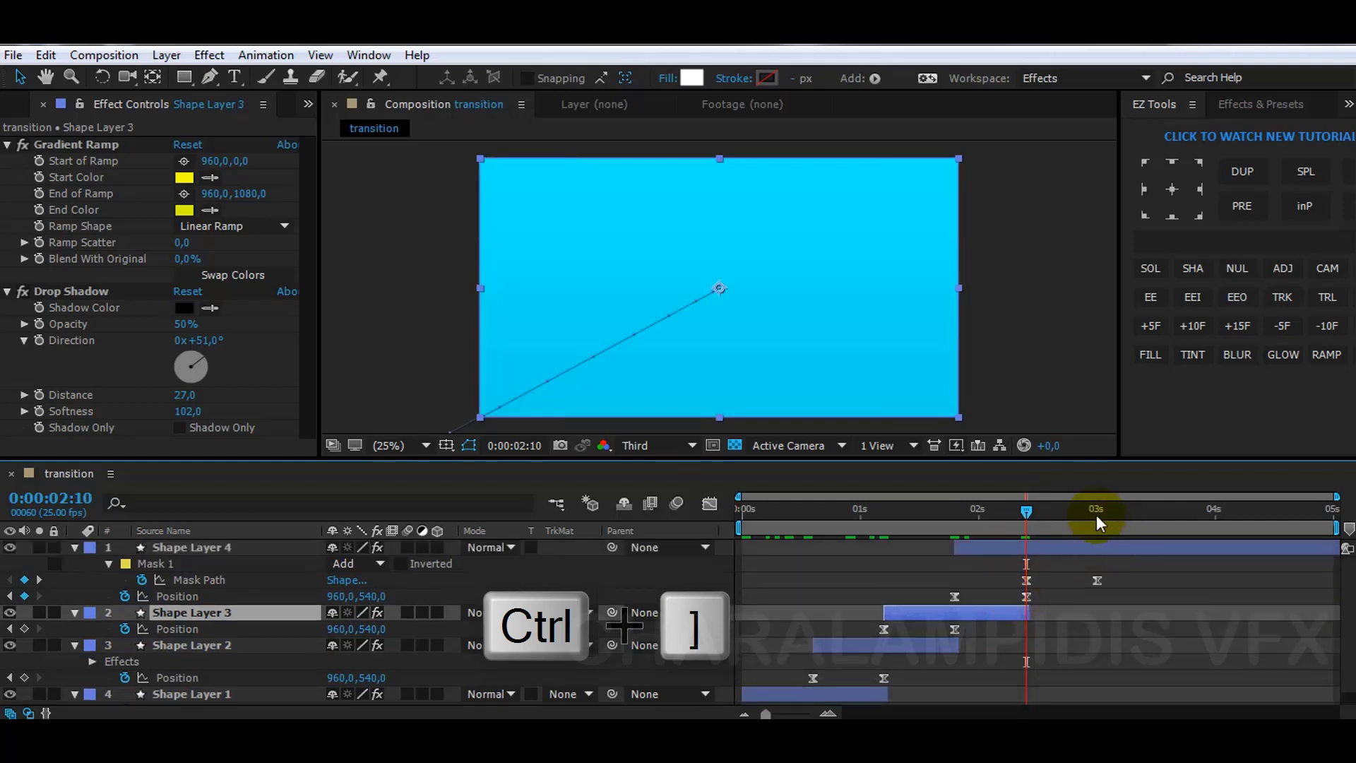
left_click(1097, 514)
left_click(1099, 545)
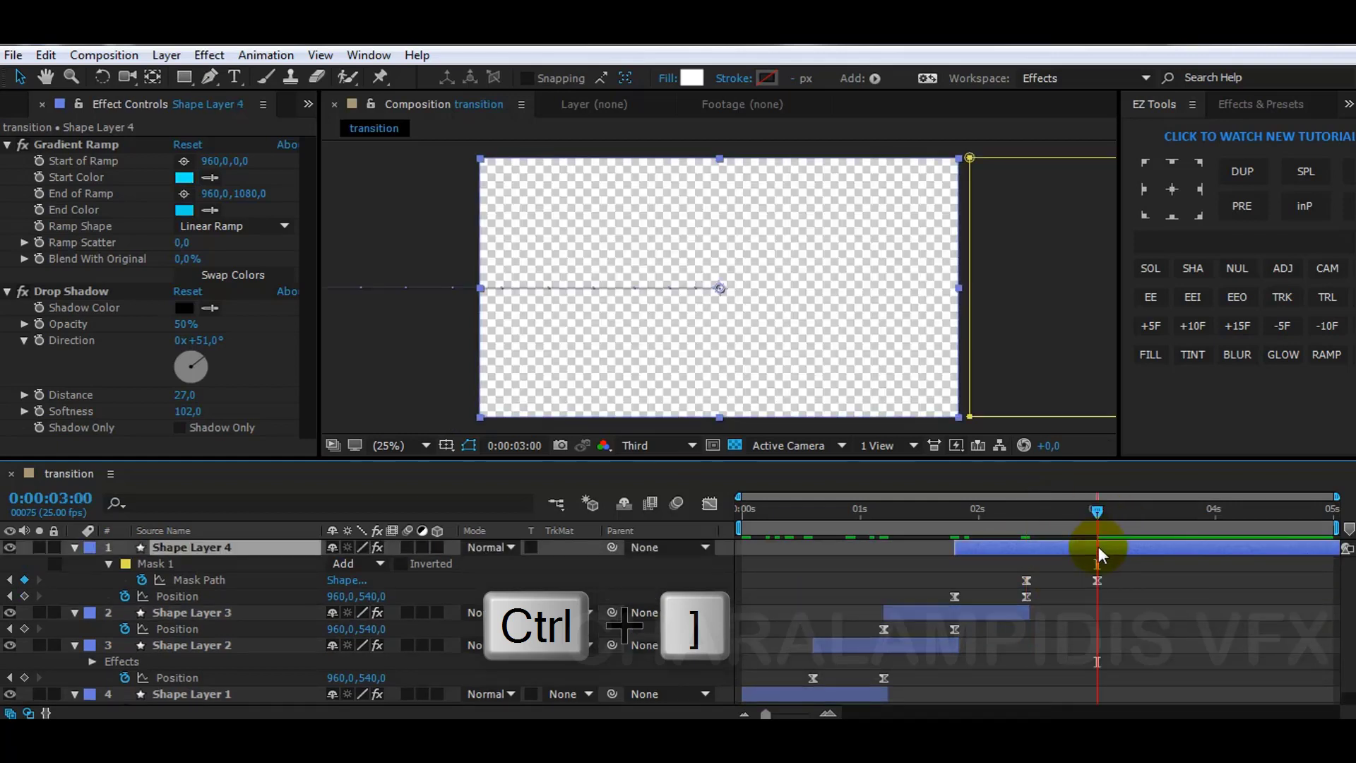
key("alt+]")
- Collapse the properties of all four shape layers and shift the layers together so Shape Layer 1 starts at about one second
left_click(74, 548)
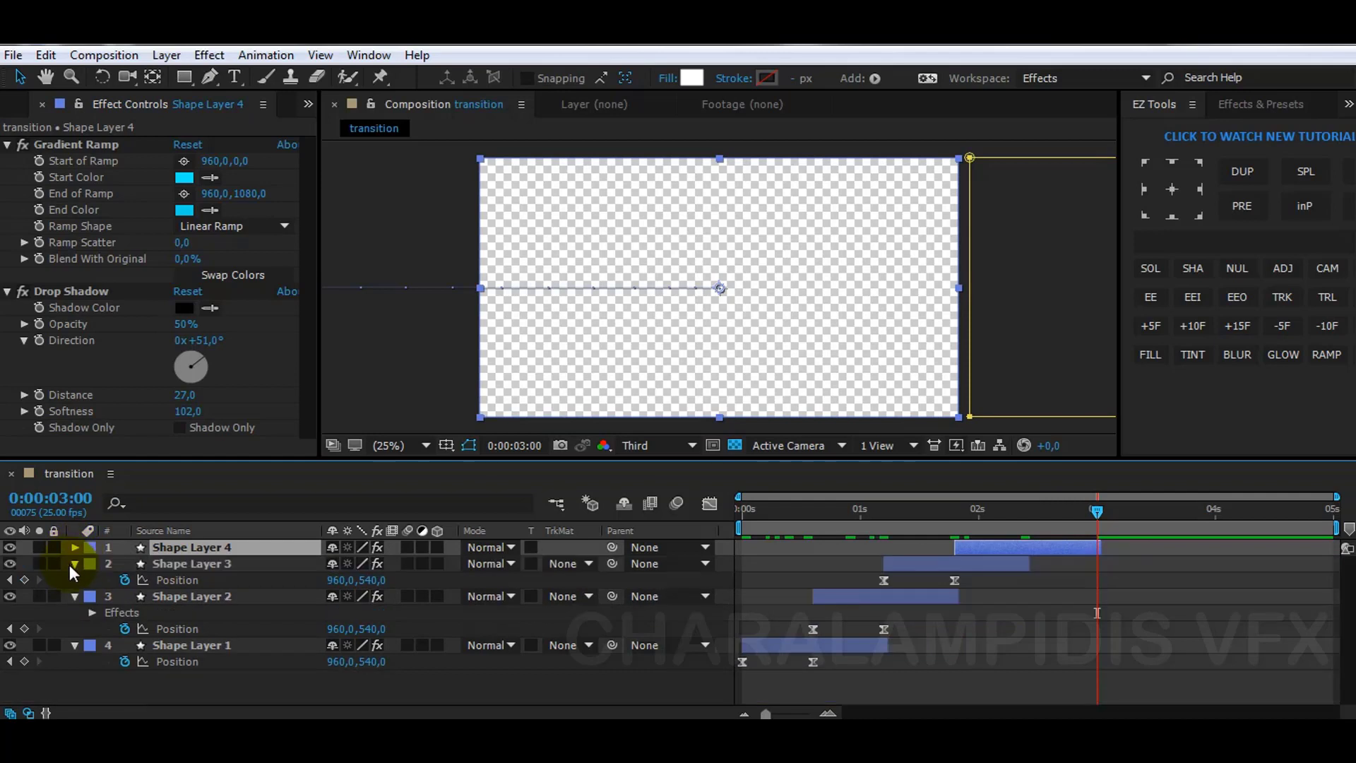
left_click(75, 564)
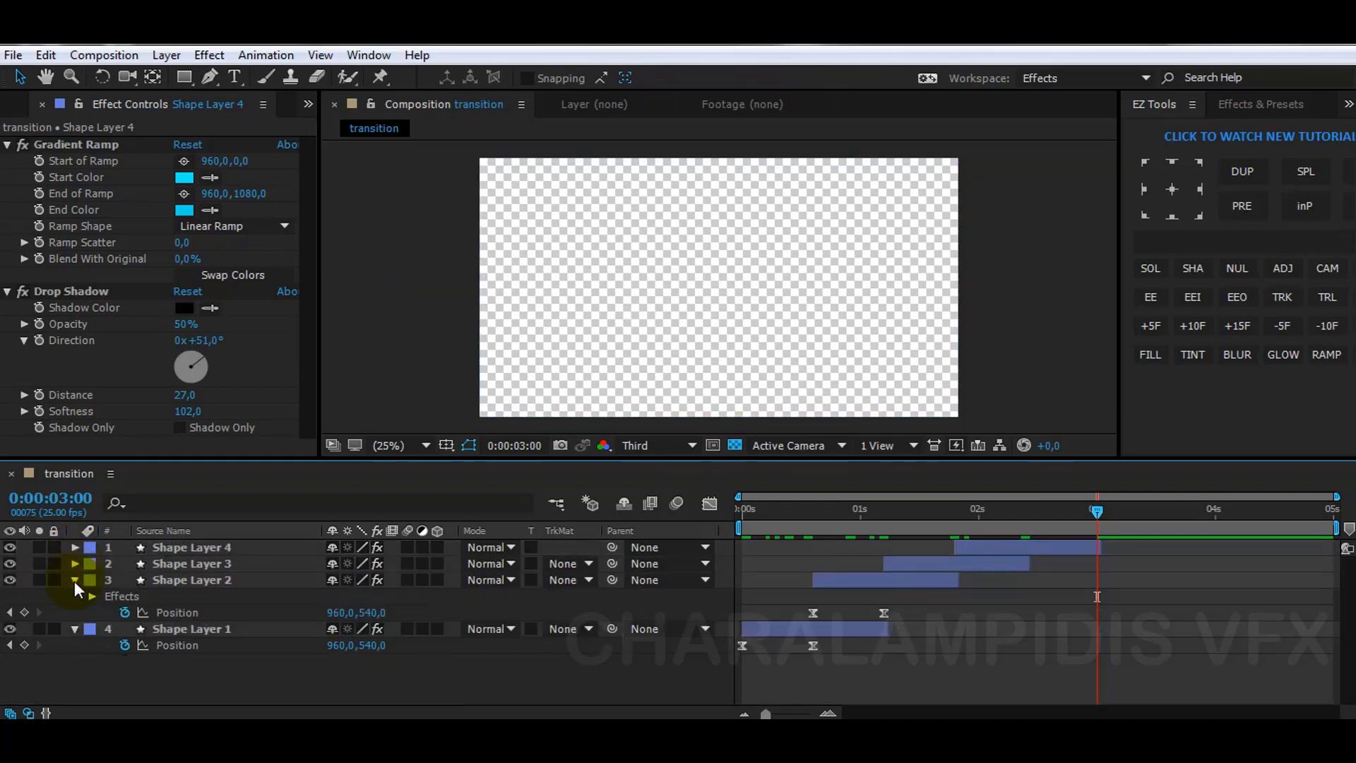
left_click(75, 580)
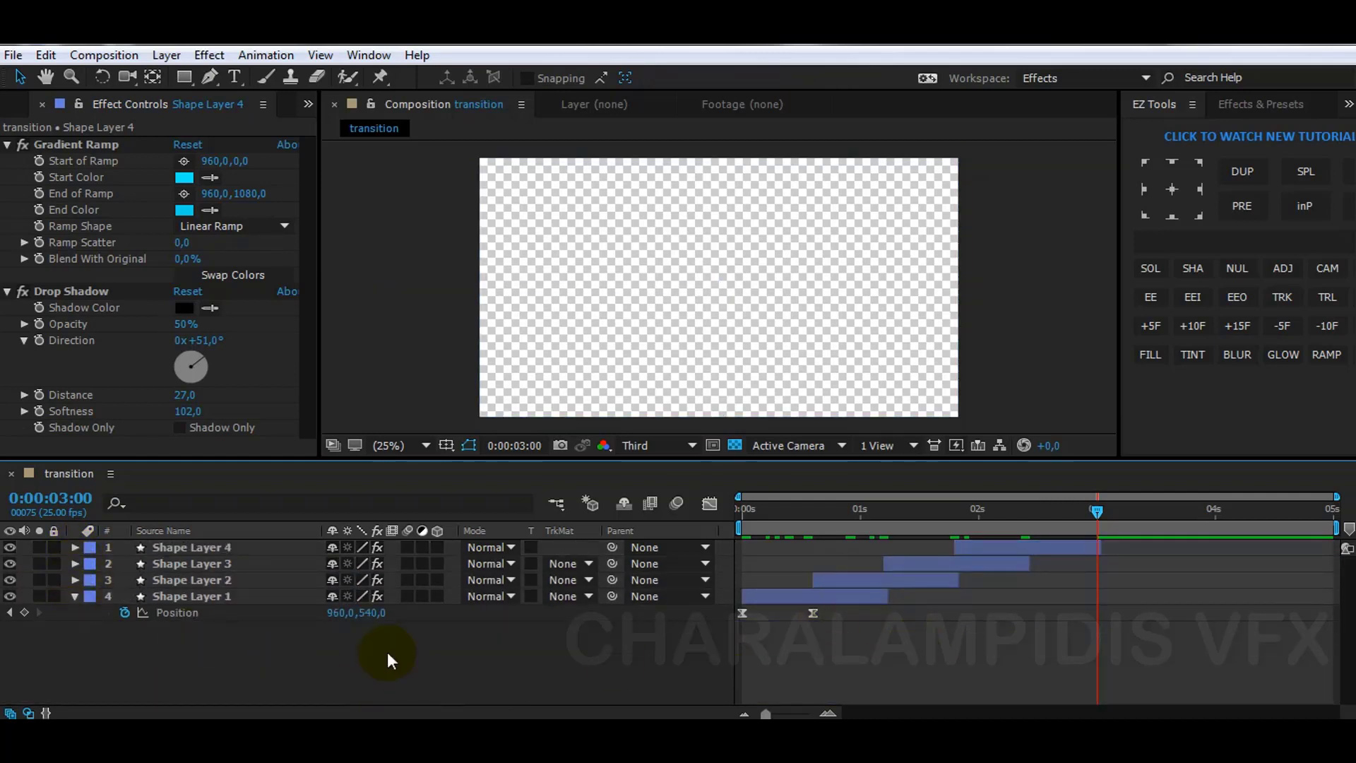
left_click(75, 596)
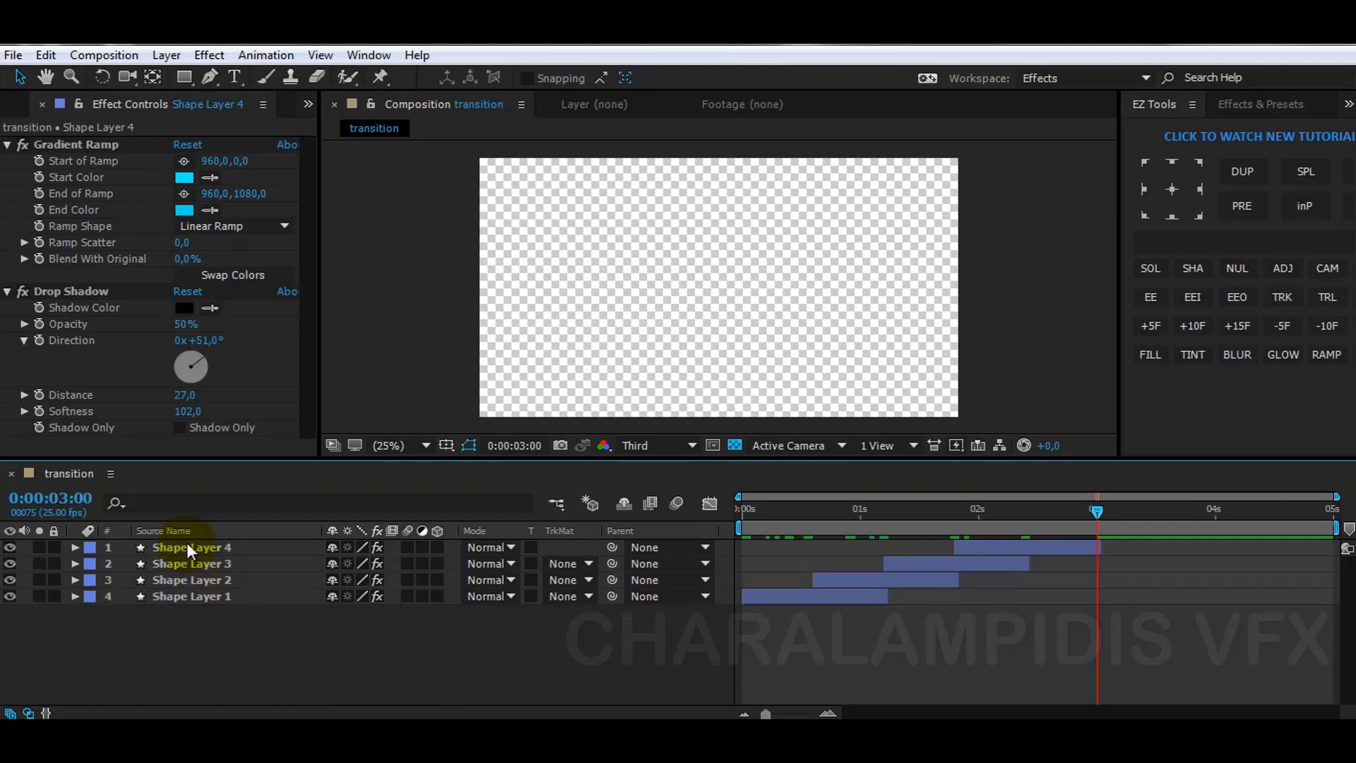
key("ctrl+a")
left_click_drag(748, 600, 870, 594)
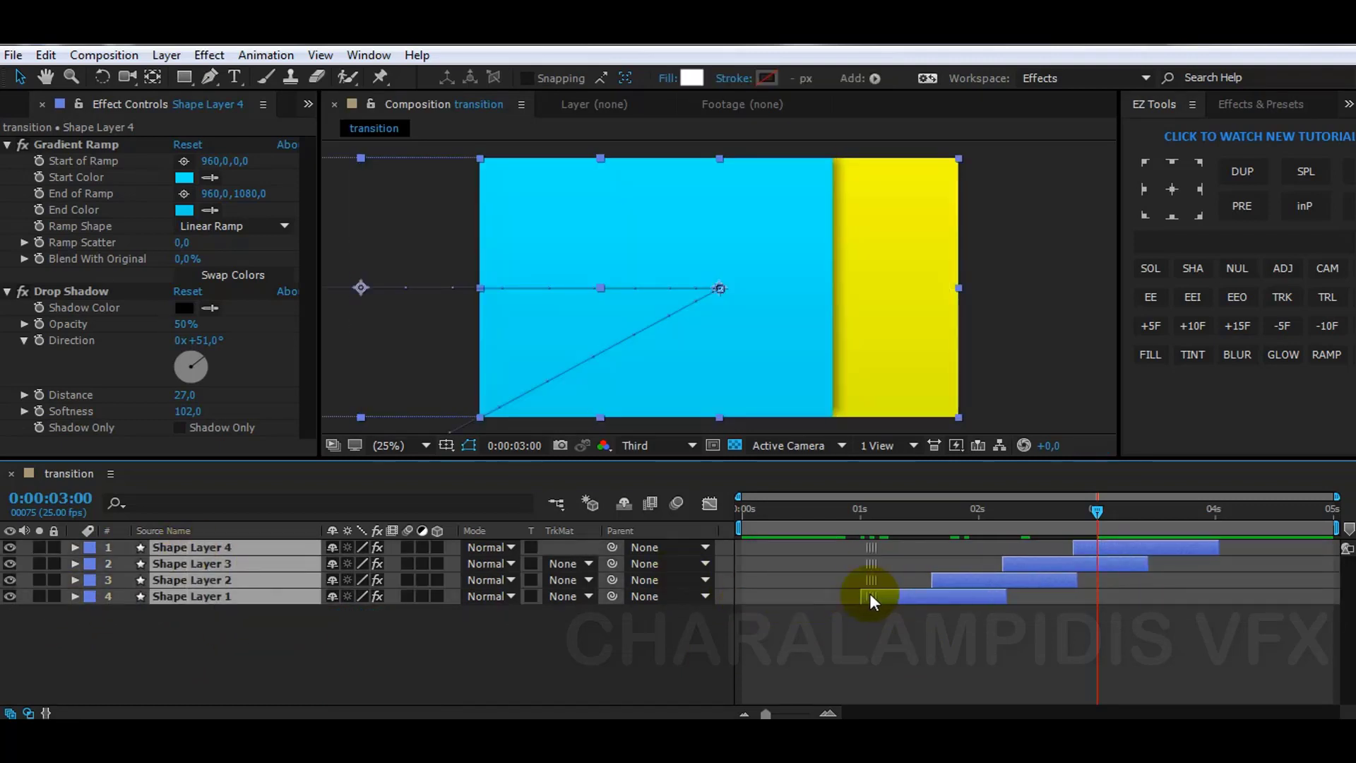
- Deselect the shape layers and add photo 1 to the transition composition beneath Shape Layer 1
left_click(870, 619)
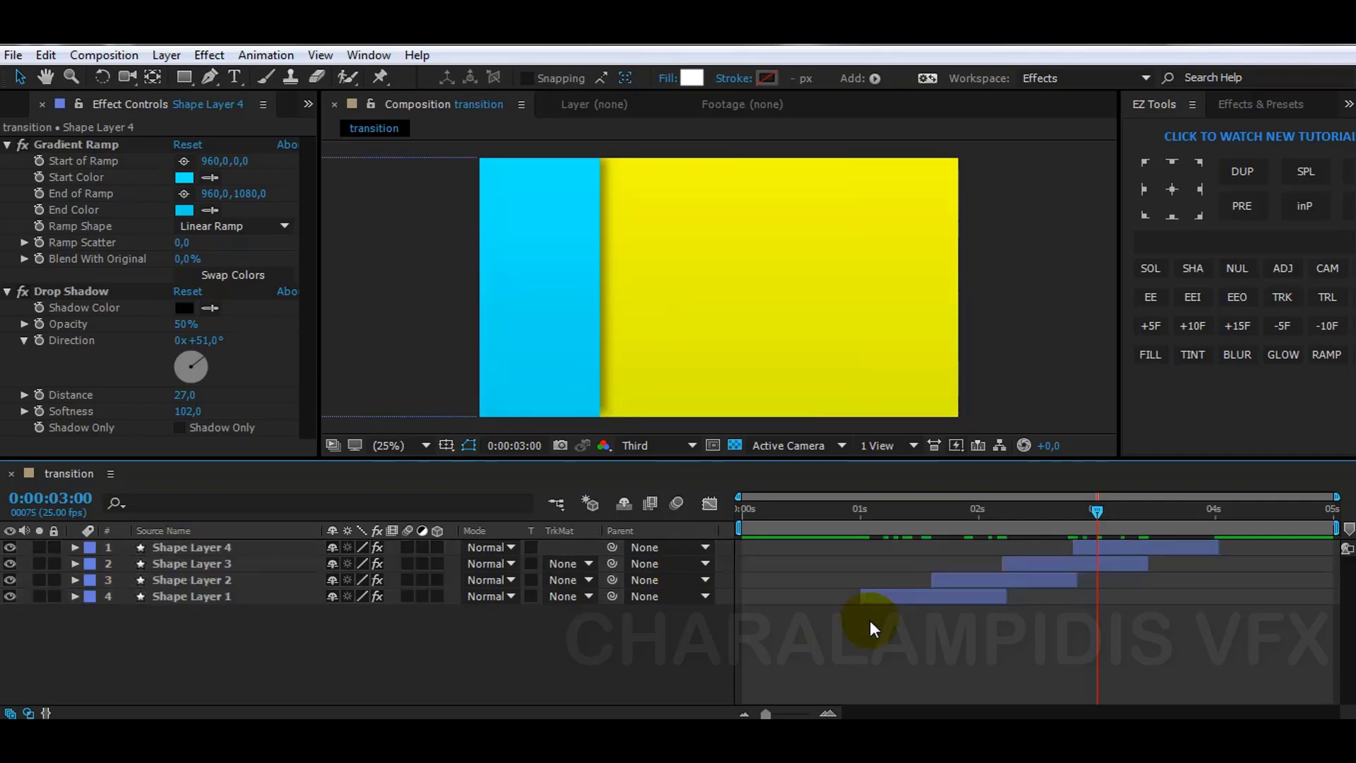
left_click(7, 112)
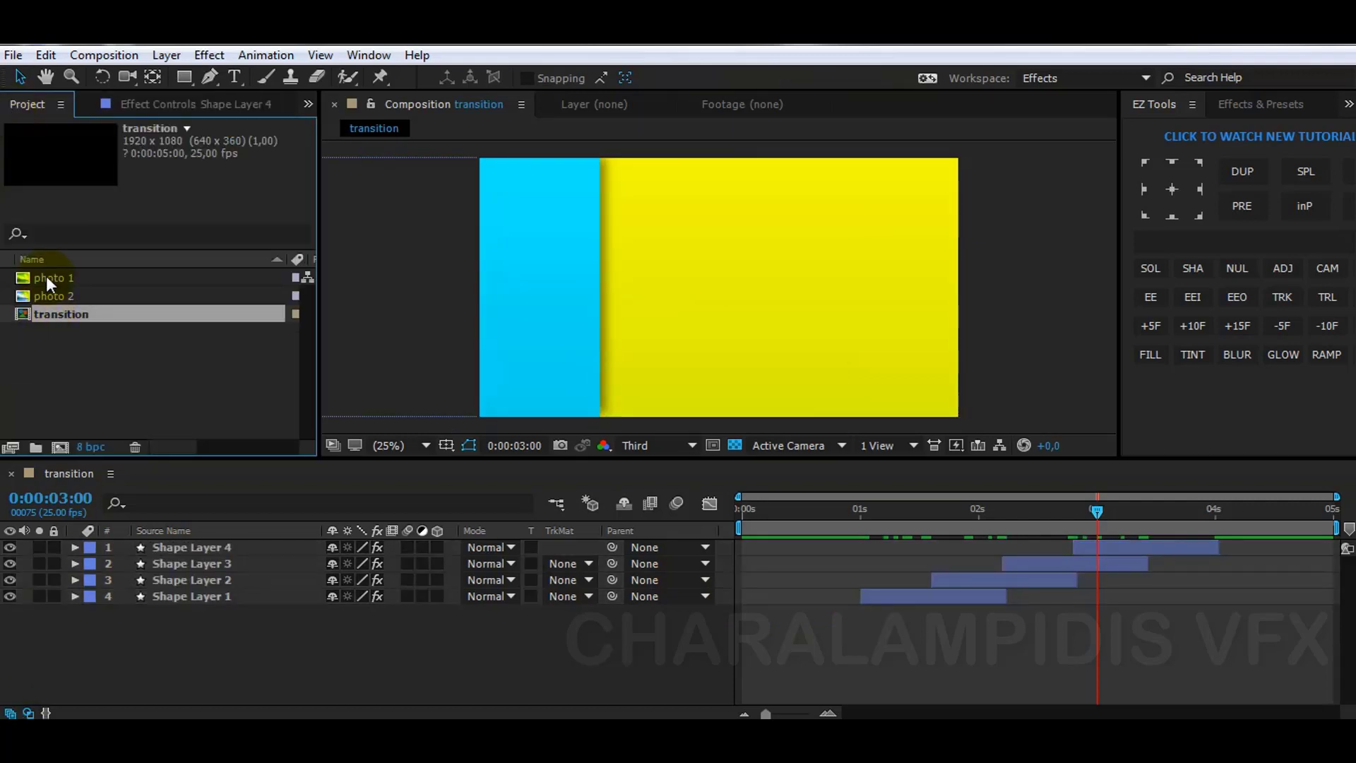
left_click_drag(45, 275, 89, 649)
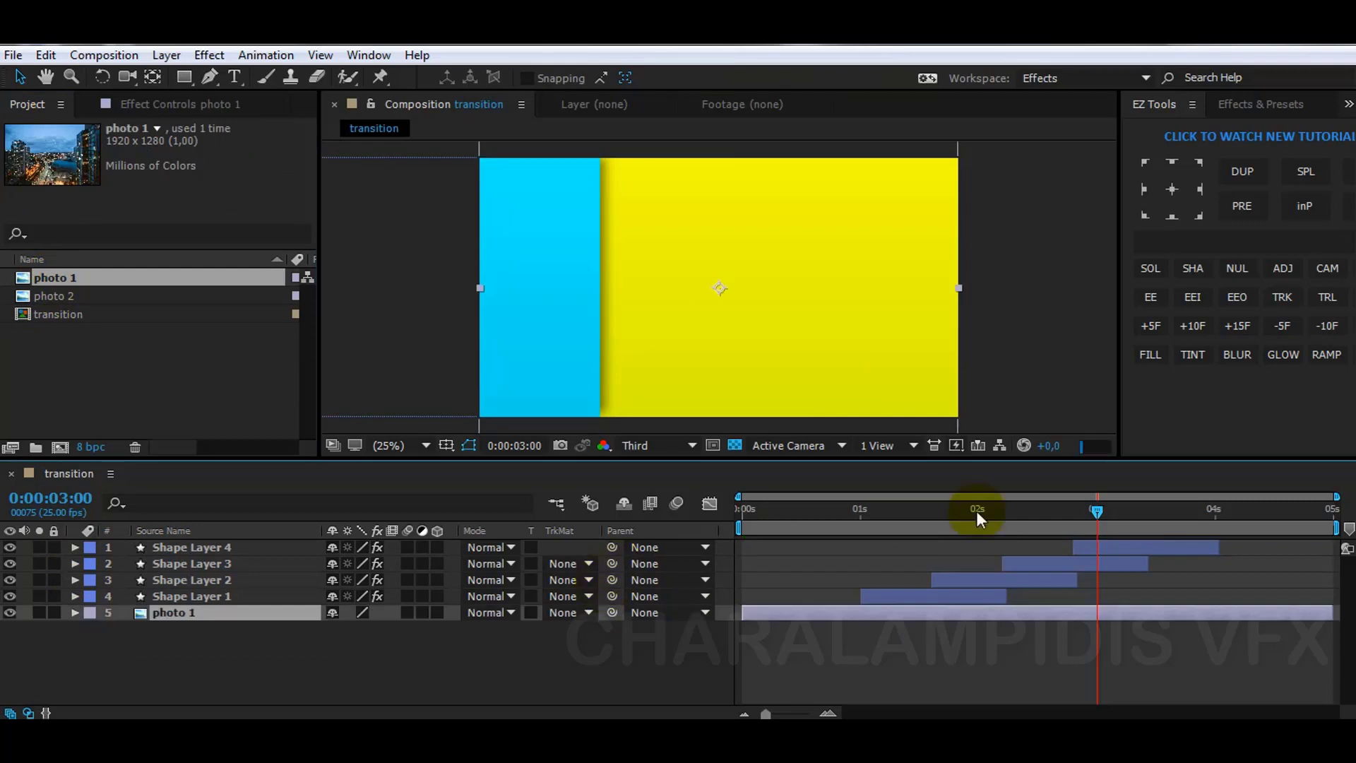
- Trim the end of the photo 1 layer to 0:00:02:16, while the yellow shape is covering the frame
left_click(982, 509)
left_click_drag(990, 508, 1048, 511)
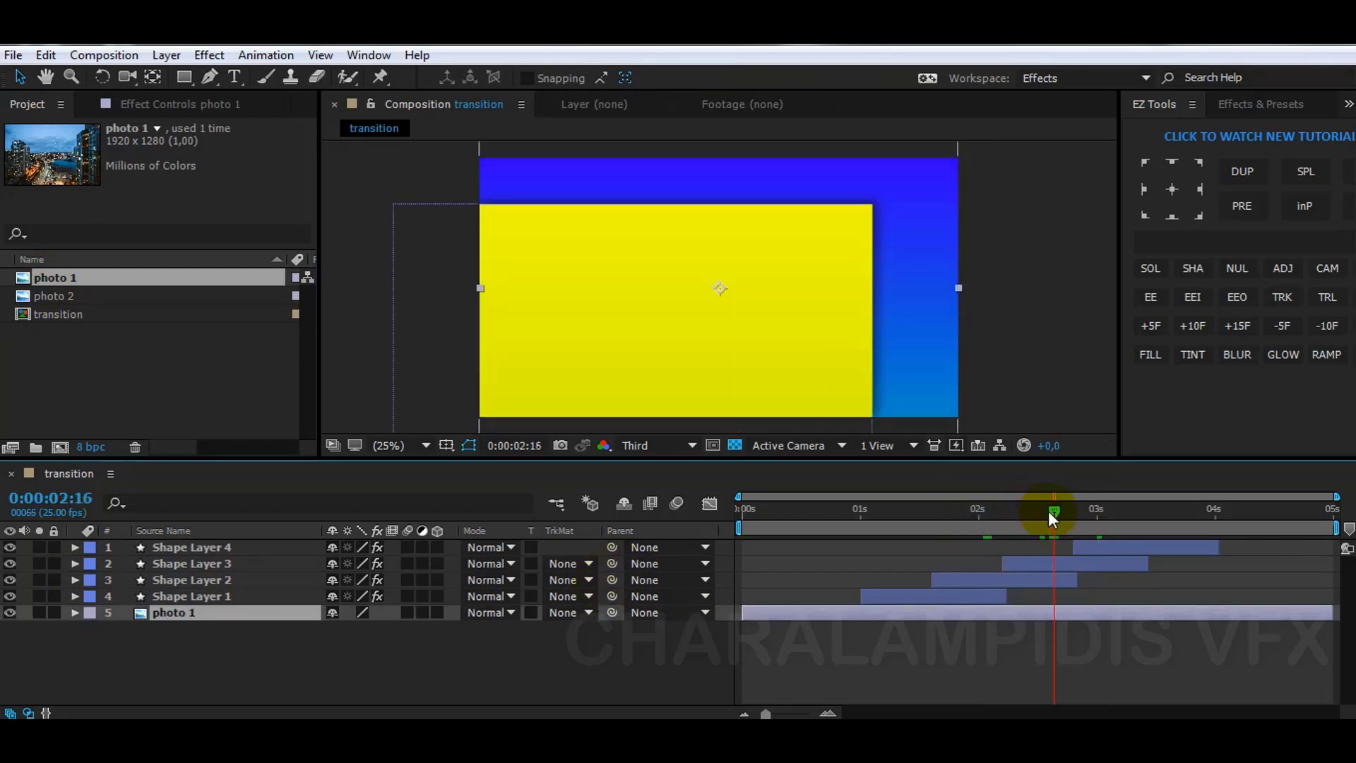
left_click(195, 666)
left_click(1014, 613)
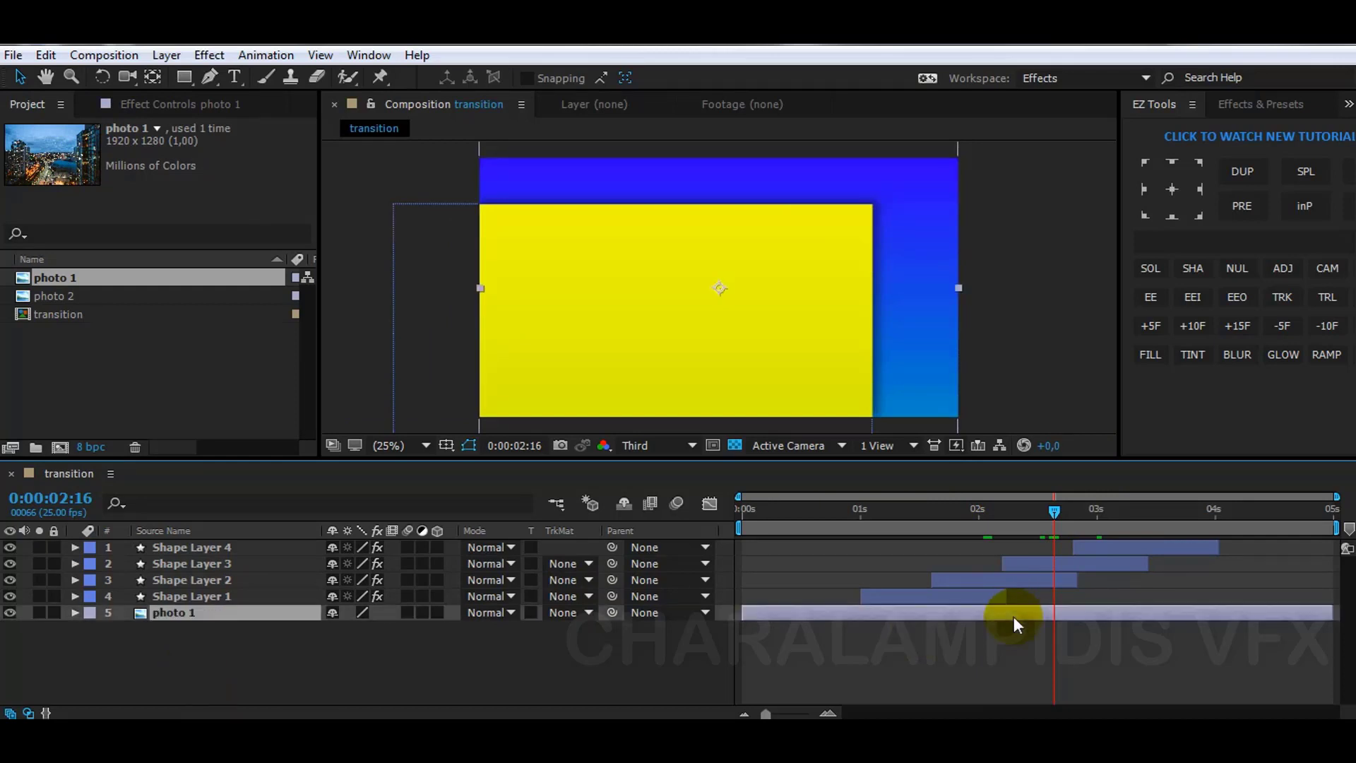
key("ctrl+bracketright")
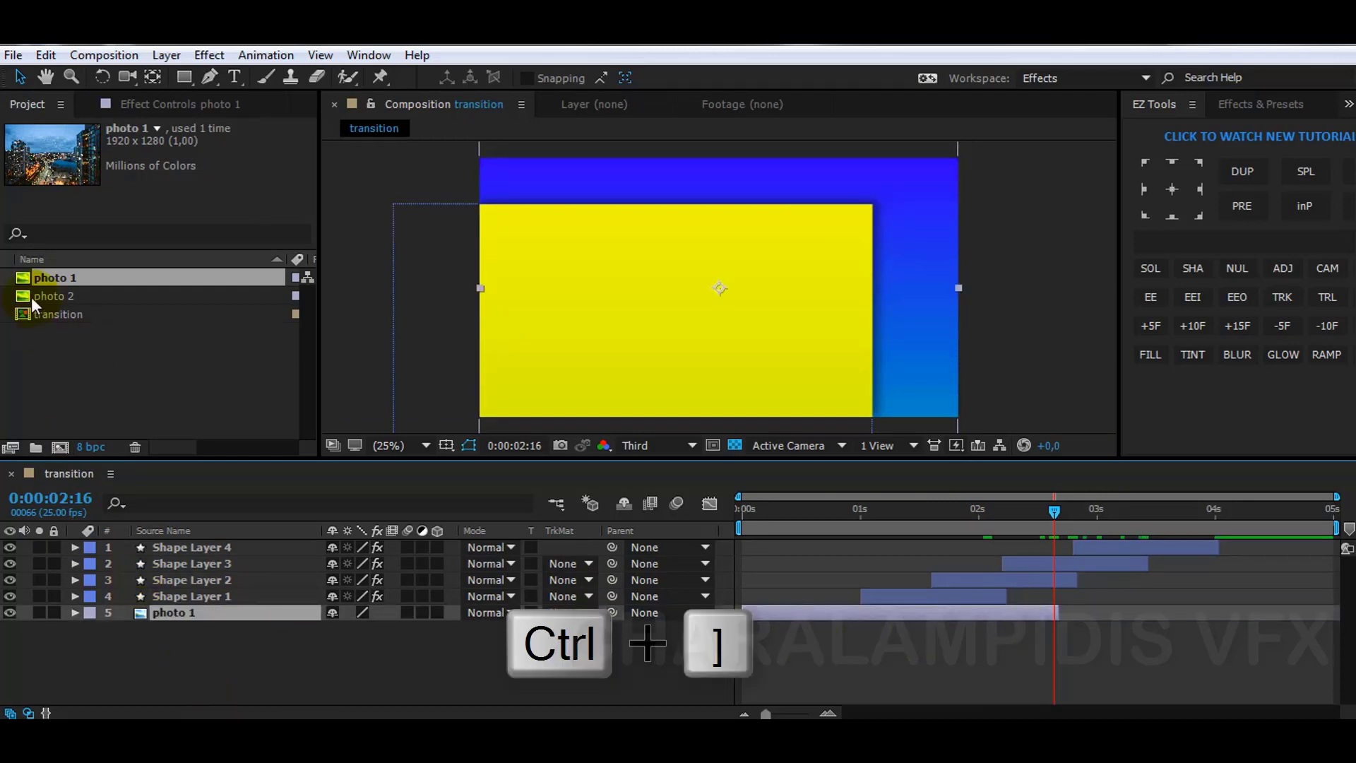
- Add photo 2 beneath photo 1 in the composition and trim its start to 0:00:02:16
left_click_drag(31, 296, 134, 653)
key("ctrl+bracketleft")
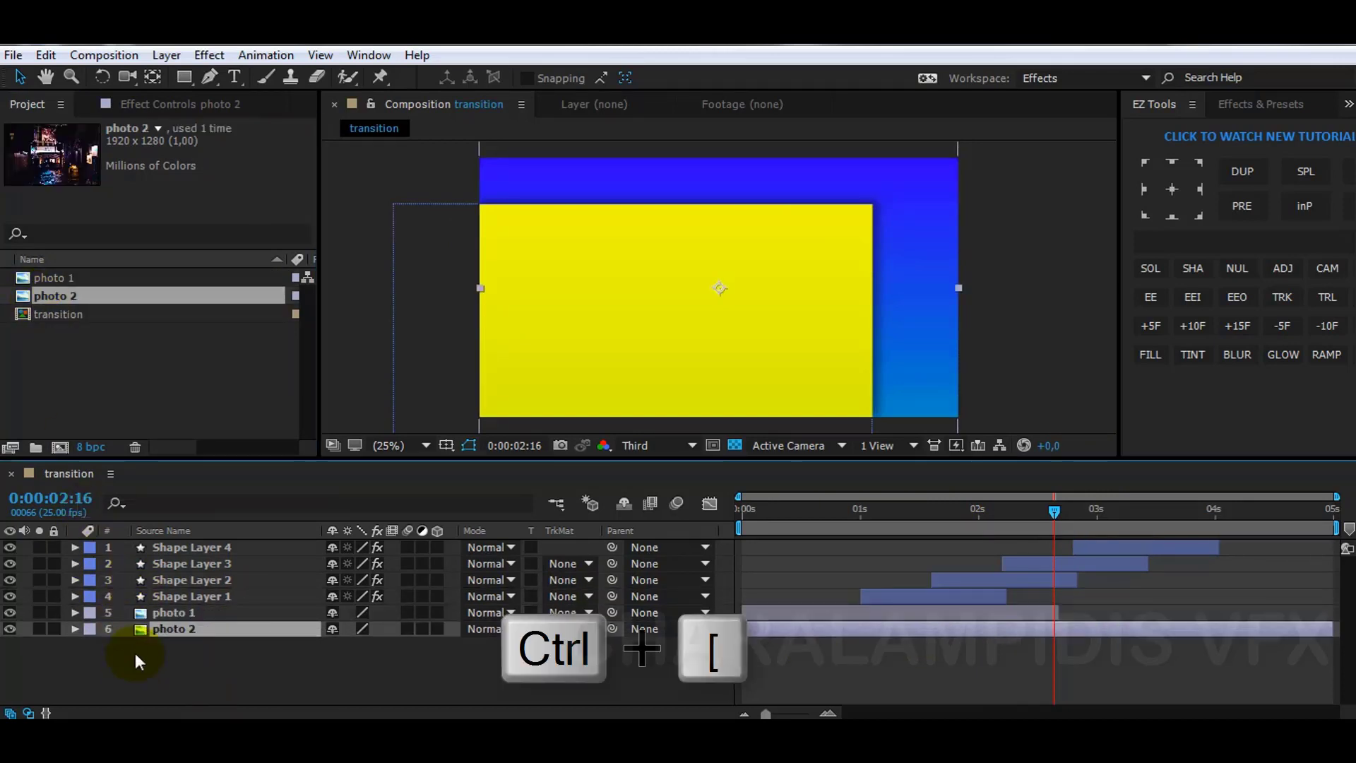
left_click(166, 655)
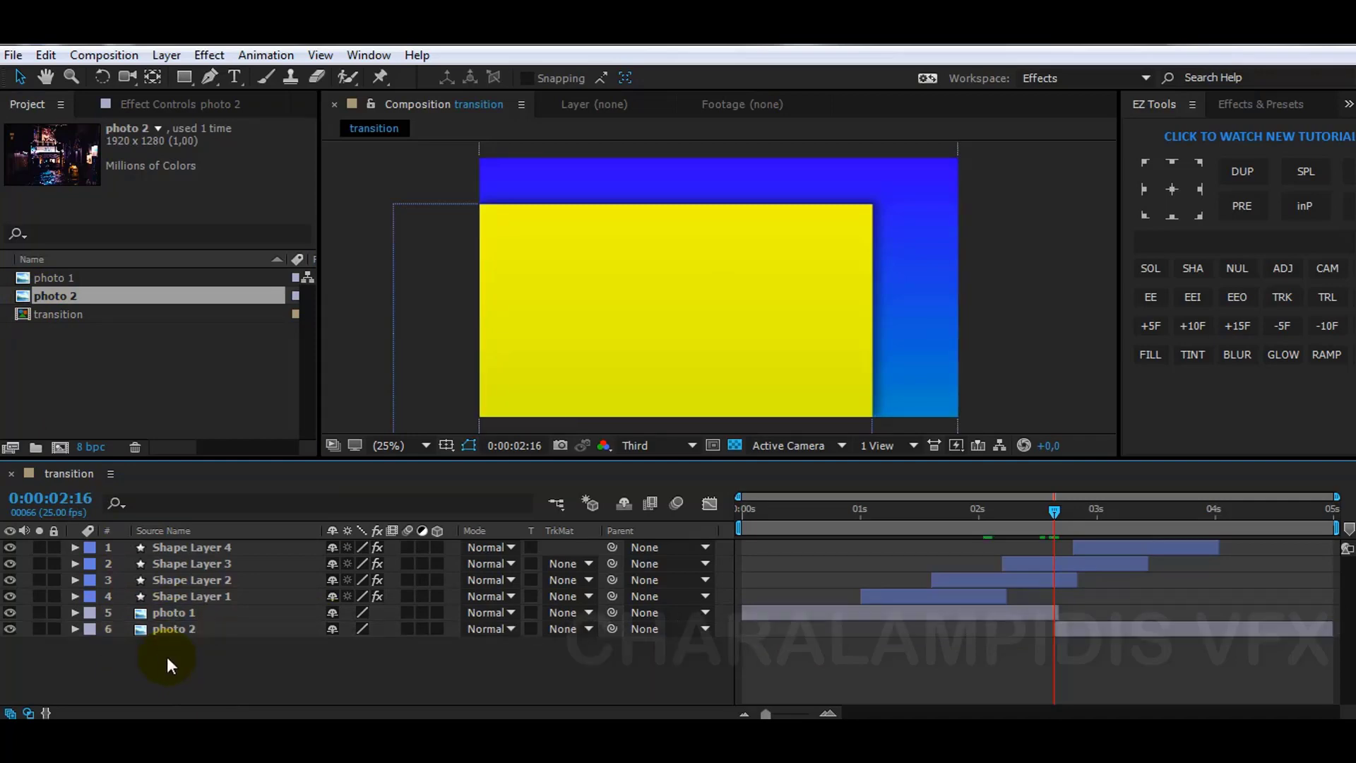
- Add a composition marker at 0:00:02:16 with the comment "cut"
left_click(166, 55)
left_click(247, 380)
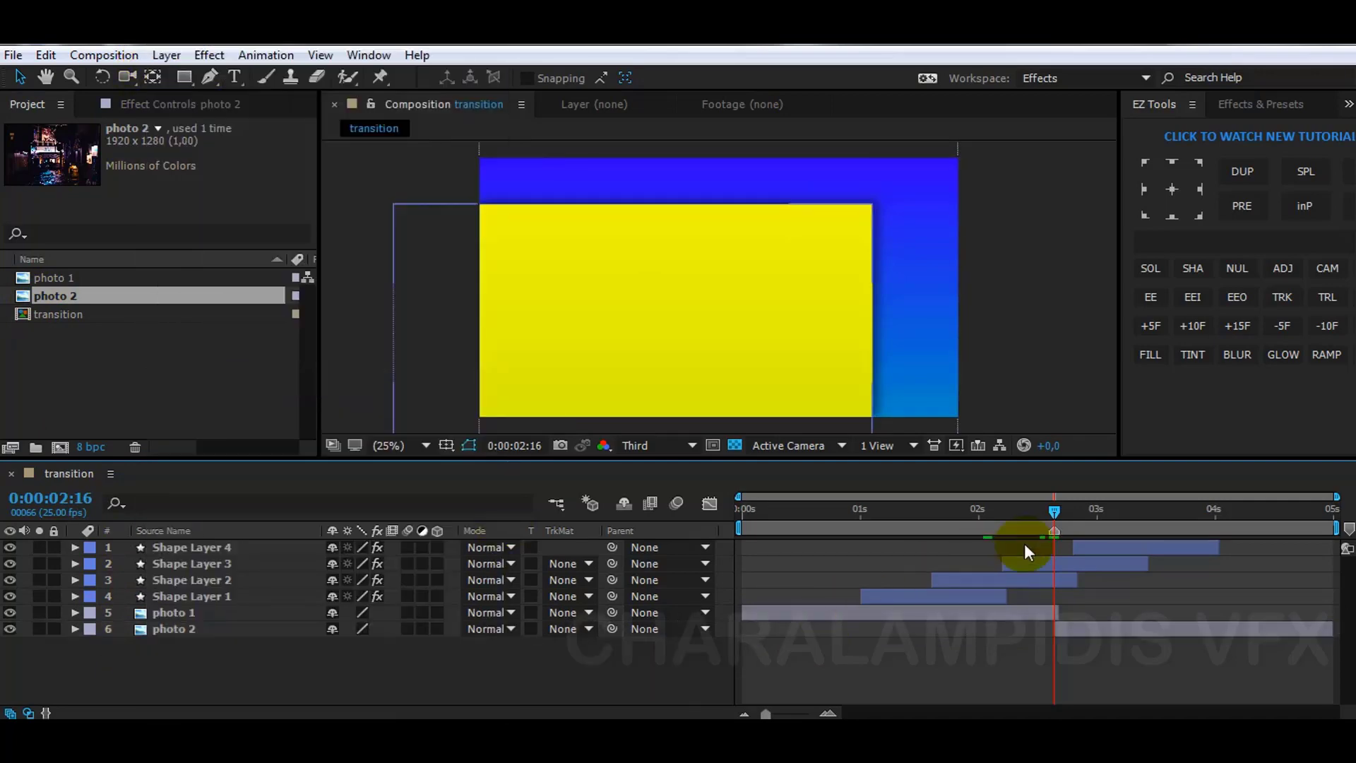
double_click(1053, 531)
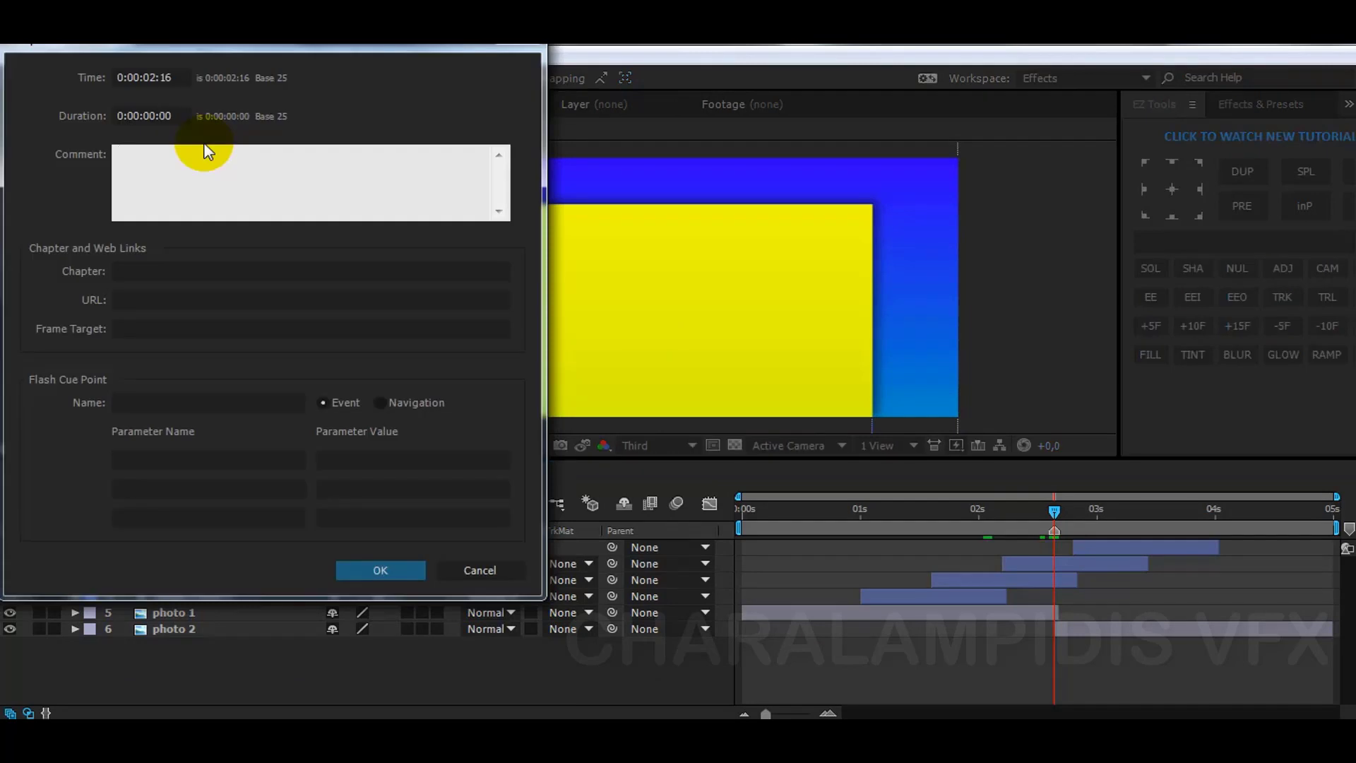
type("cut")
left_click(400, 575)
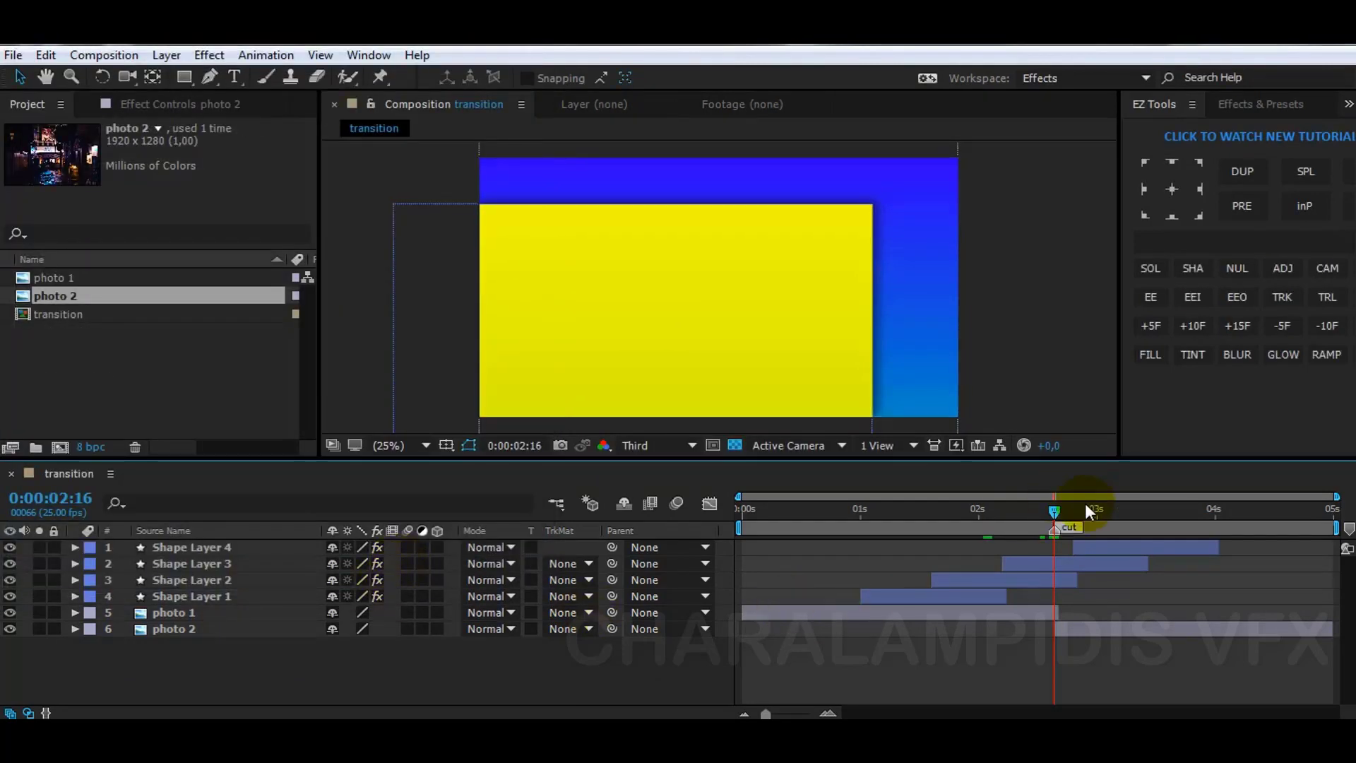